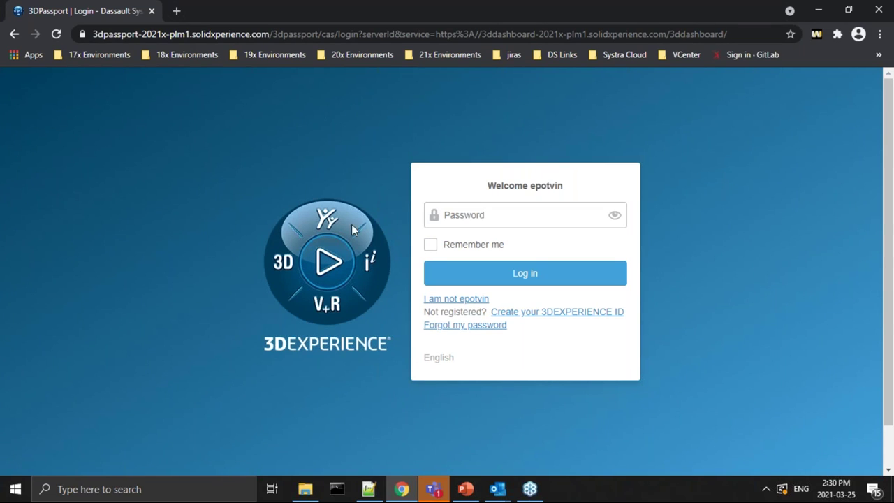
Step: Log in to 3DPassport with the account password and dismiss the browser's save-password offer
{"action": "left_click", "coordinate": [477, 218]}
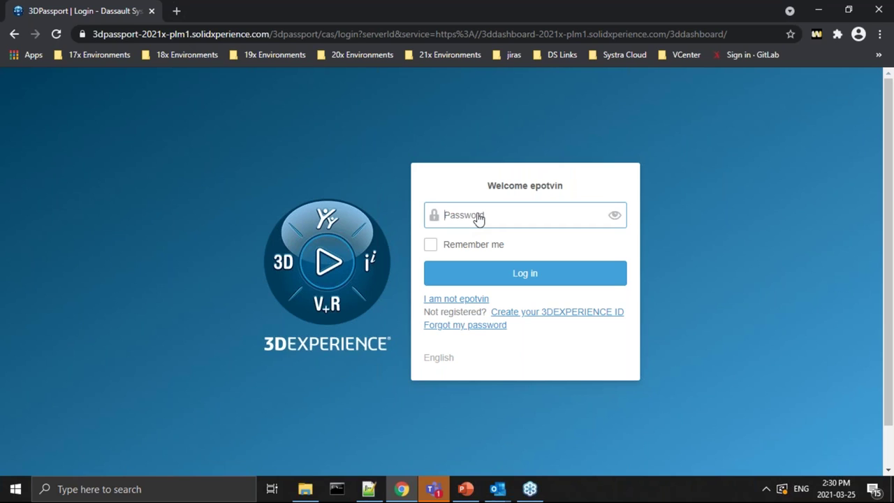
{"action": "type", "text": "*********"}
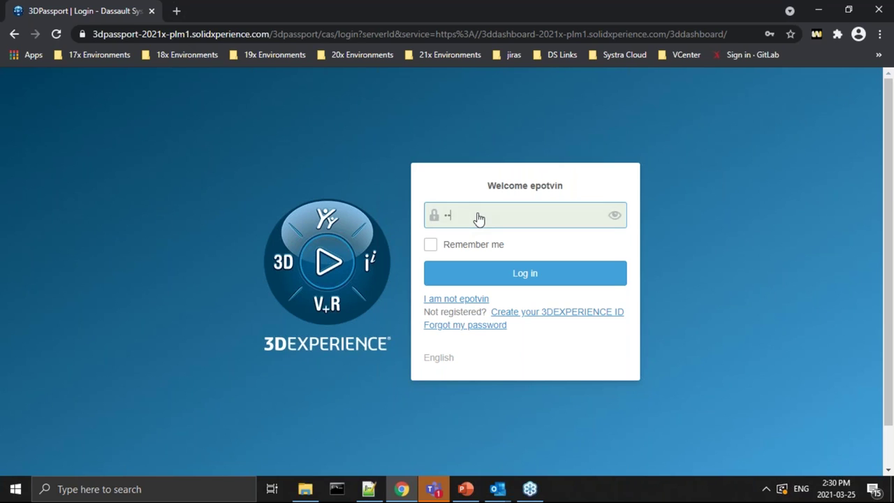
{"action": "key", "text": "Return"}
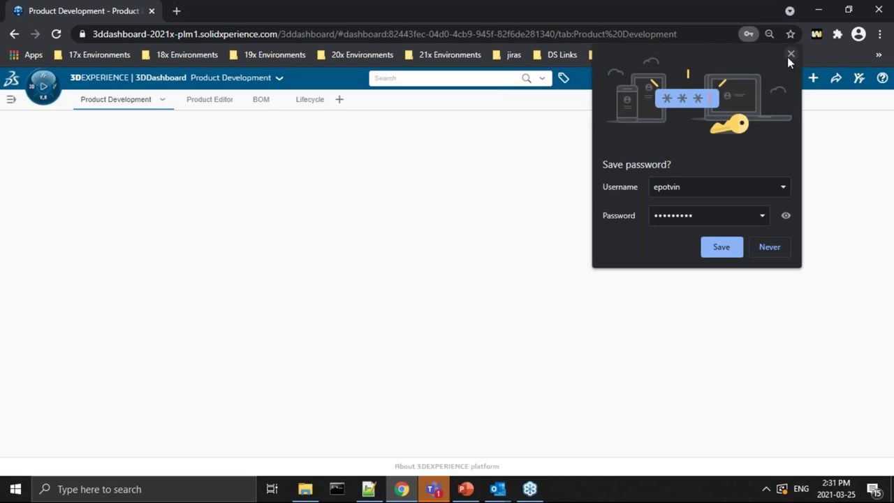
{"action": "left_click", "coordinate": [790, 53]}
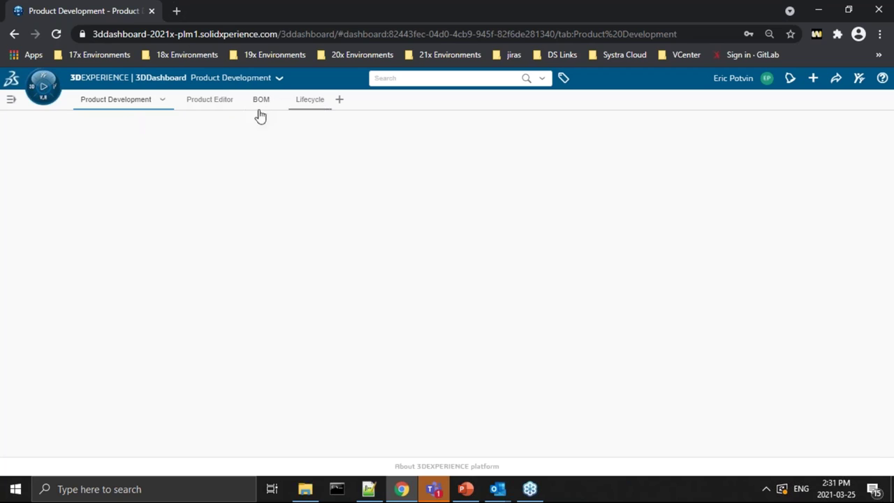
{"action": "left_click", "coordinate": [199, 104]}
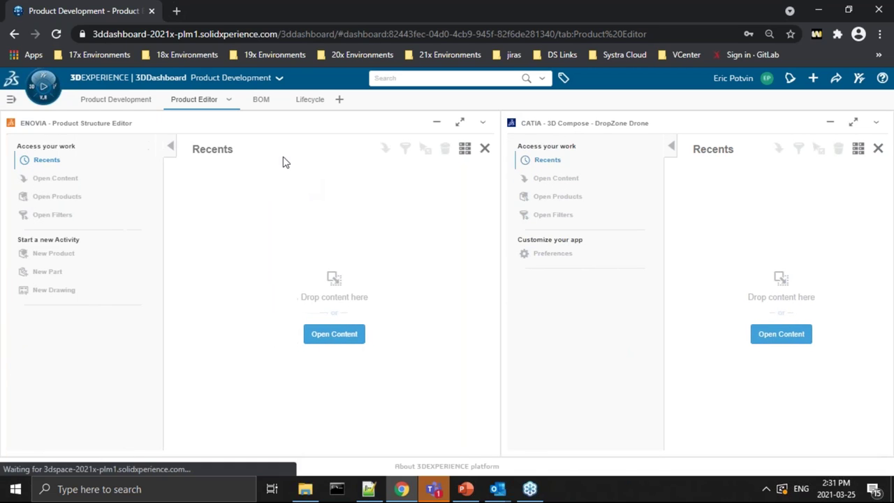
{"action": "left_click", "coordinate": [261, 100]}
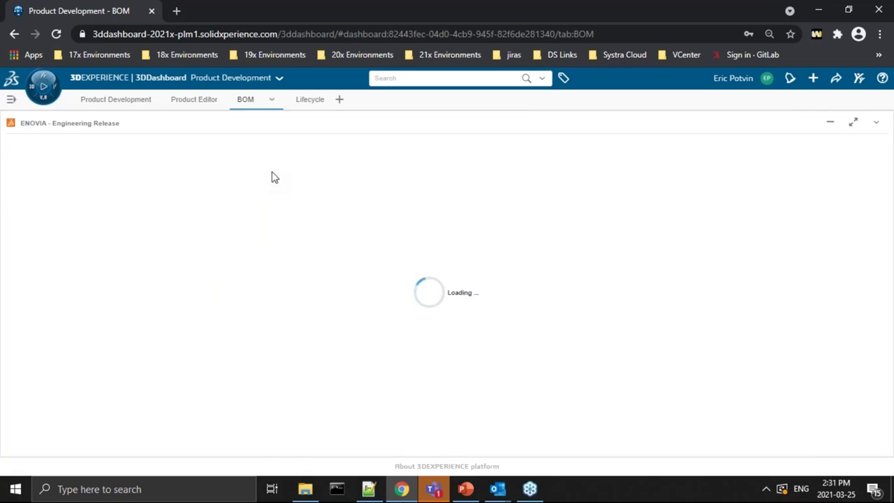
{"action": "left_click", "coordinate": [138, 99]}
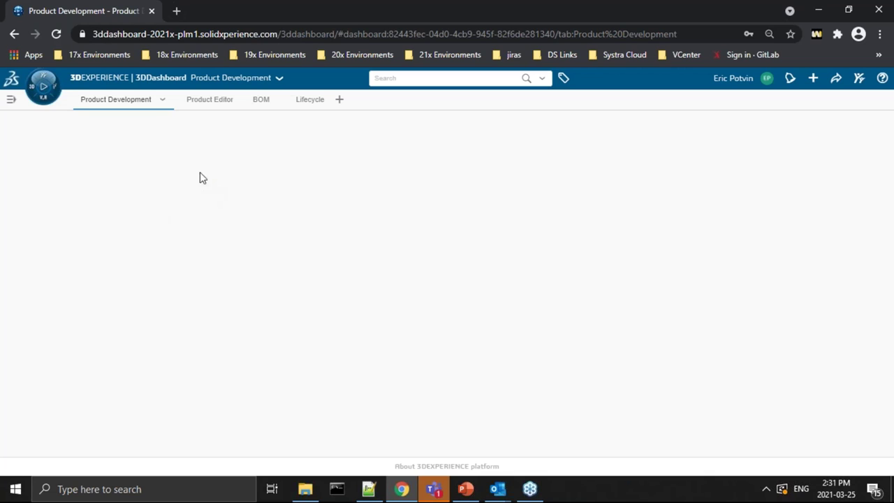
Step: Browse the roles and add Product Manager's Model Definition app to the Product Development page
{"action": "left_click", "coordinate": [55, 95]}
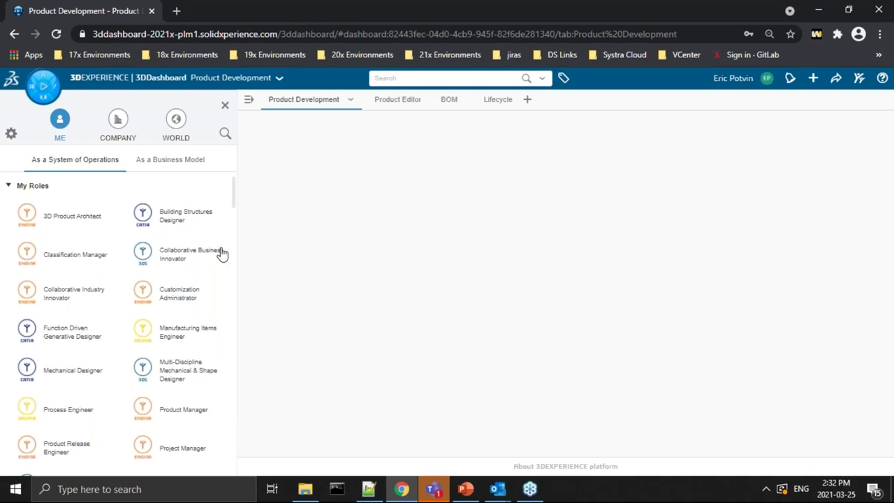
{"action": "scroll", "coordinate": [217, 271], "scroll_direction": "down", "scroll_amount": 1}
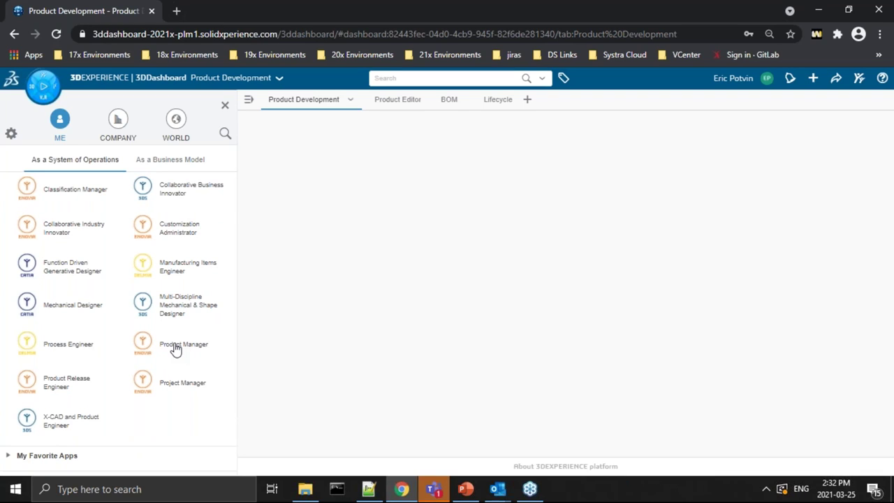
{"action": "left_click", "coordinate": [57, 312]}
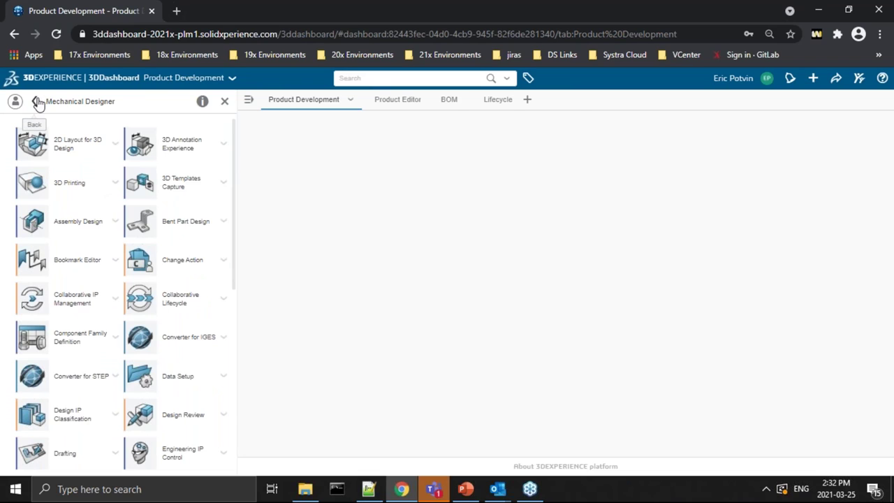
{"action": "left_click", "coordinate": [37, 102]}
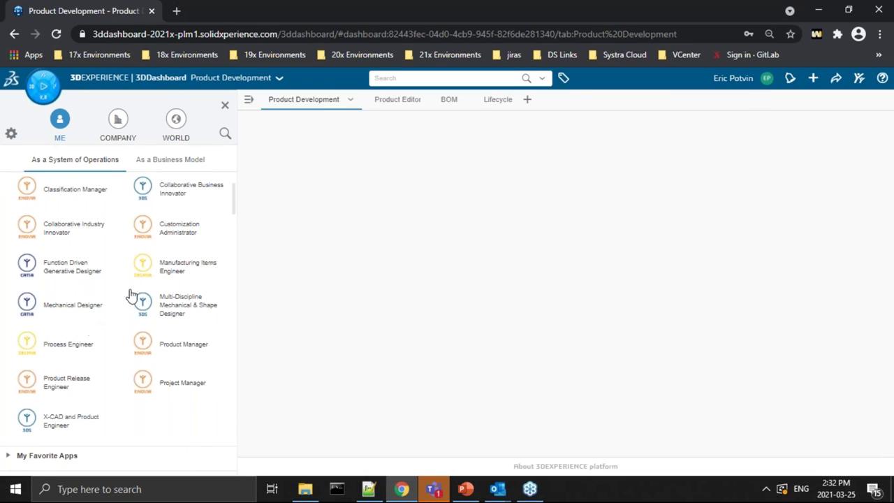
{"action": "left_click", "coordinate": [158, 269]}
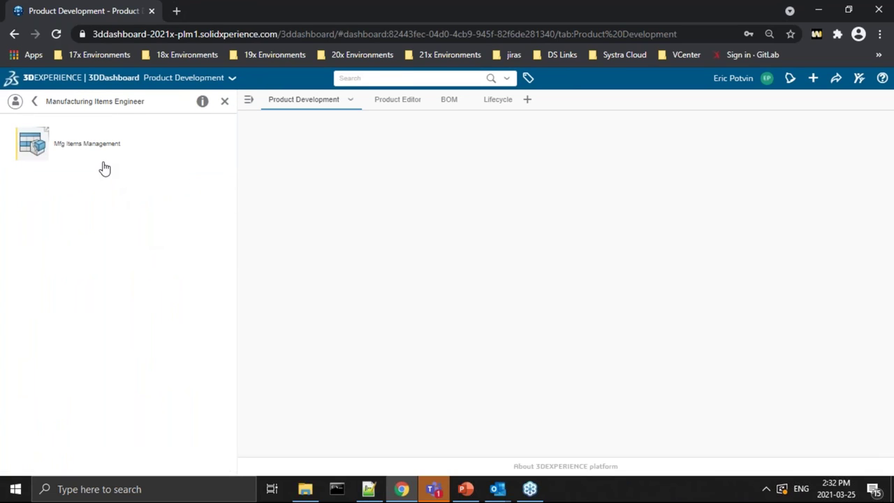
{"action": "left_click", "coordinate": [35, 102]}
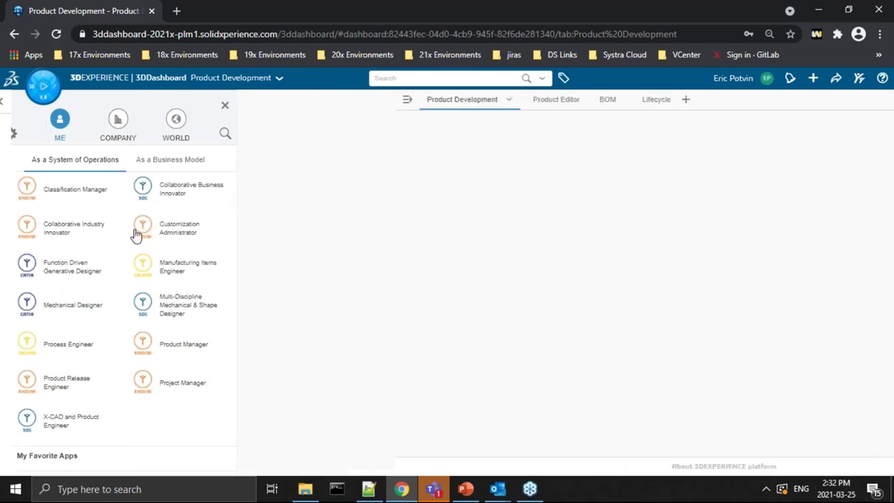
{"action": "left_click", "coordinate": [179, 355]}
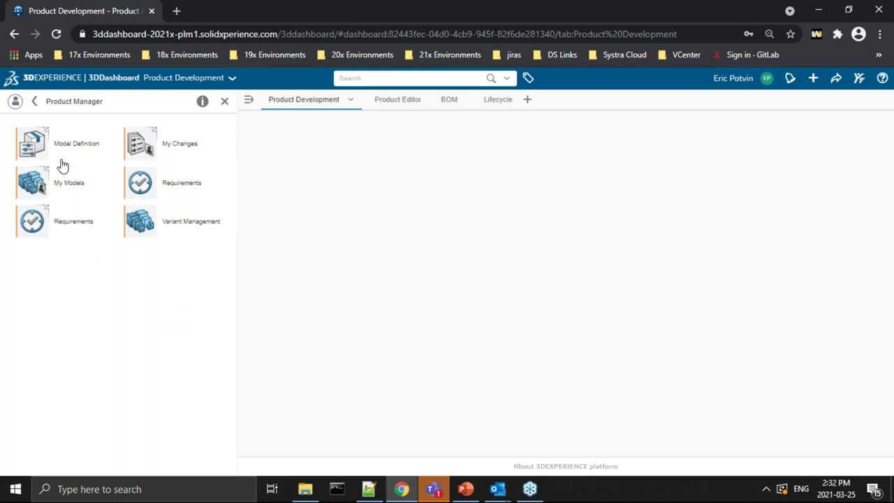
{"action": "left_click_drag", "start_coordinate": [40, 146], "coordinate": [332, 210]}
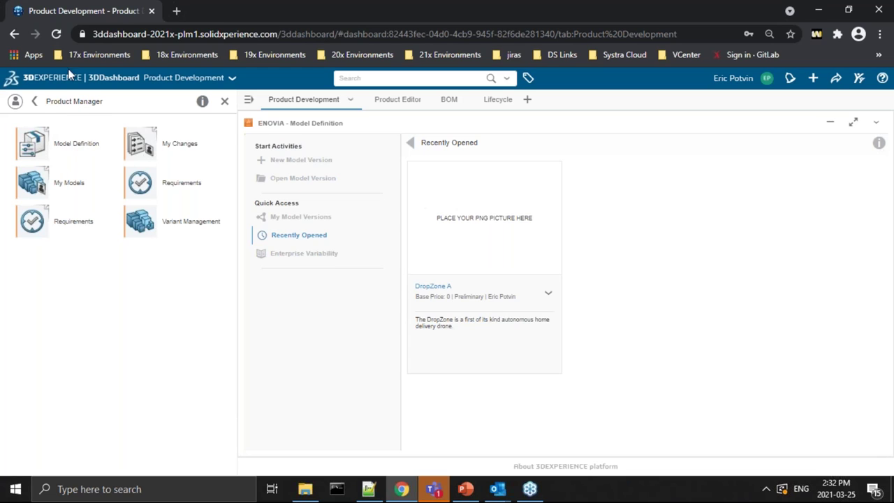
Step: Close the roles and apps panel, leaving Model Definition with DropZone A on the dashboard
{"action": "left_click", "coordinate": [34, 102]}
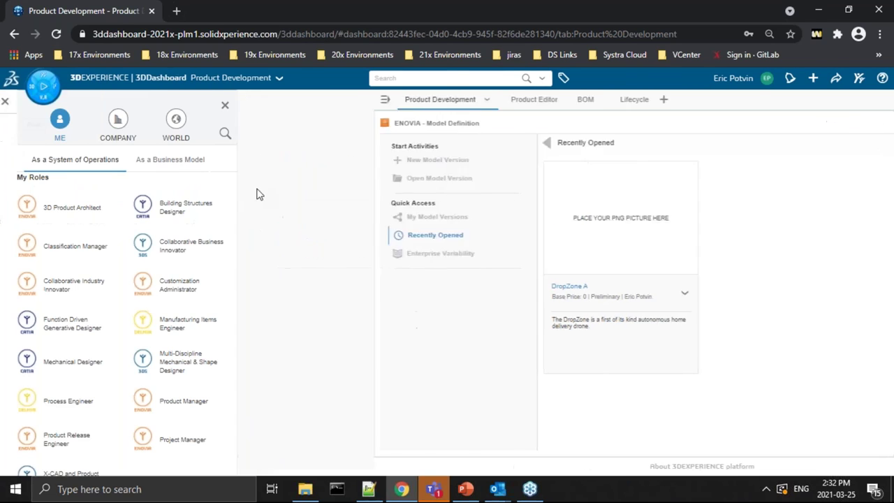
{"action": "left_click", "coordinate": [225, 105]}
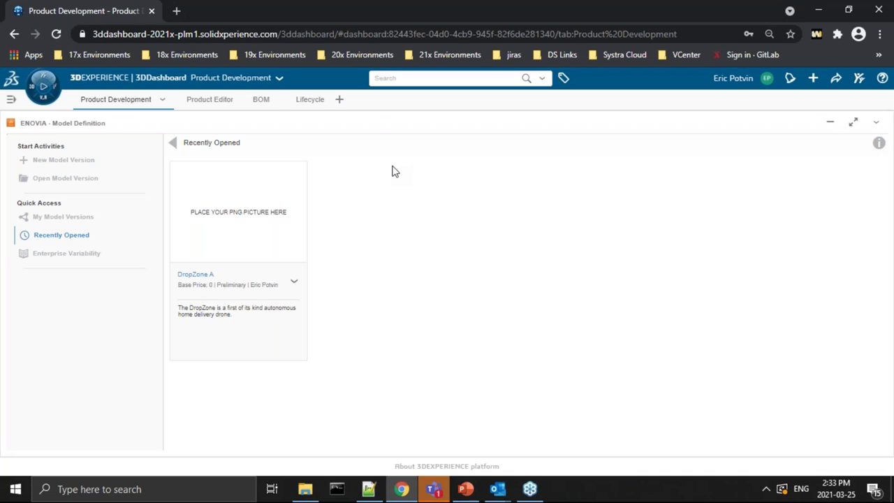
{"action": "left_click", "coordinate": [401, 79]}
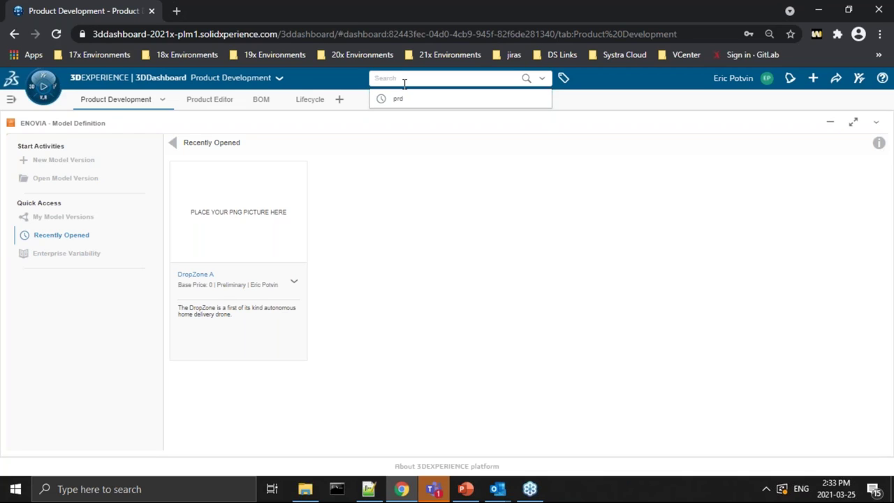
Step: Search the platform for 'prd' to list physical product results
{"action": "key", "text": "alt+Tab"}
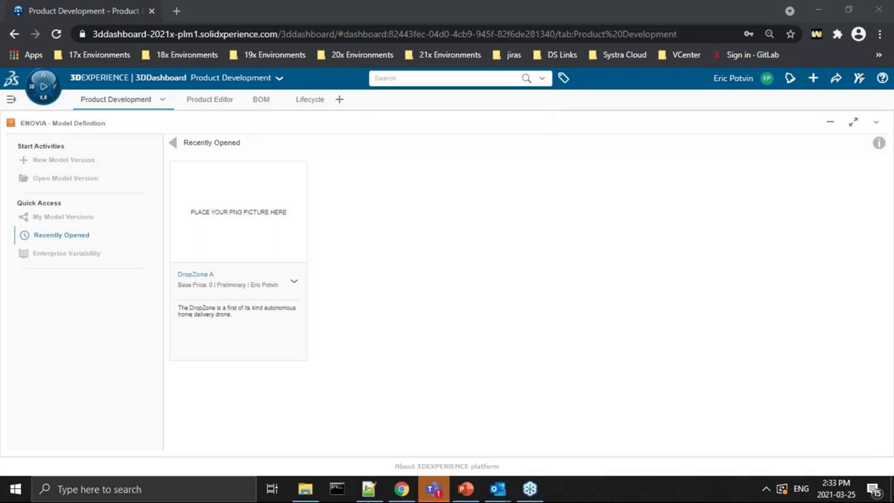
{"action": "left_click", "coordinate": [419, 78]}
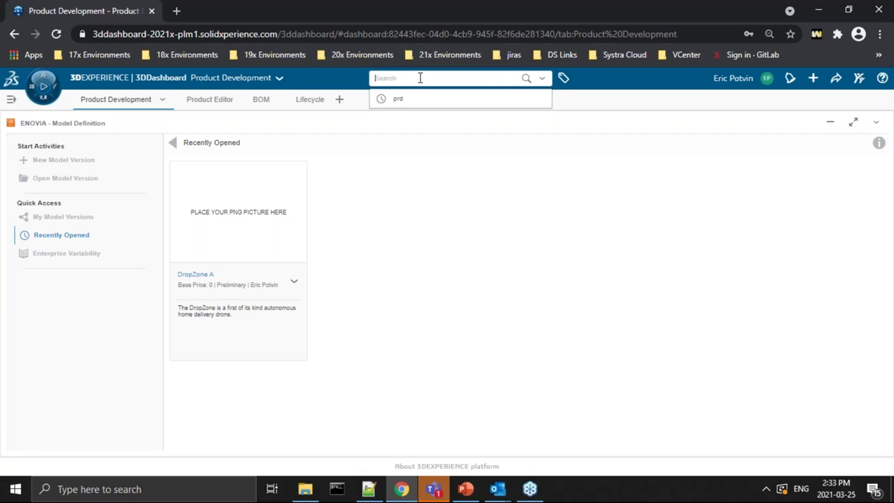
{"action": "type", "text": "prd:"}
{"action": "key", "text": "Return"}
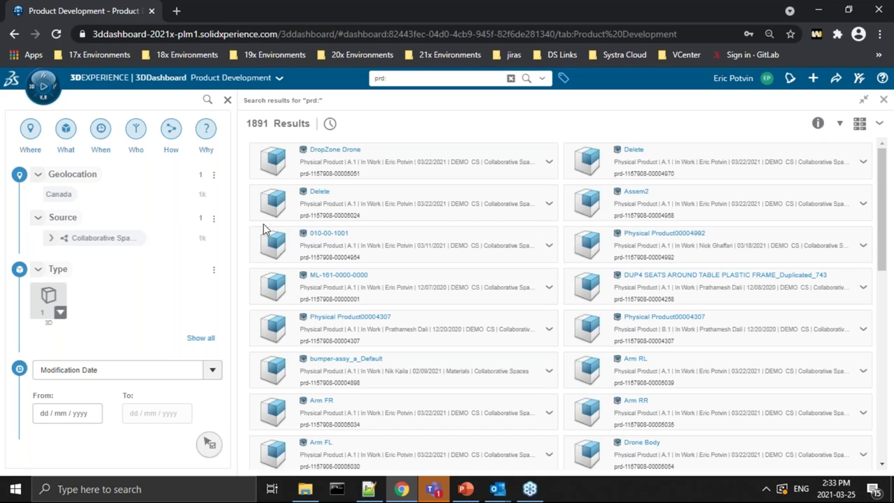
Step: Review the Content Structure and CAD Master filter tags, then close the filters and results
{"action": "scroll", "coordinate": [172, 230], "scroll_direction": "down", "scroll_amount": 3}
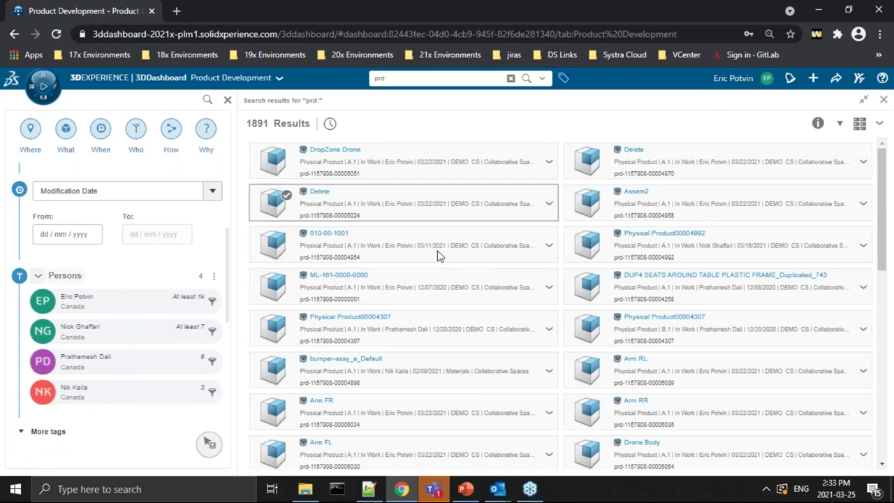
{"action": "scroll", "coordinate": [188, 416], "scroll_direction": "down", "scroll_amount": 5}
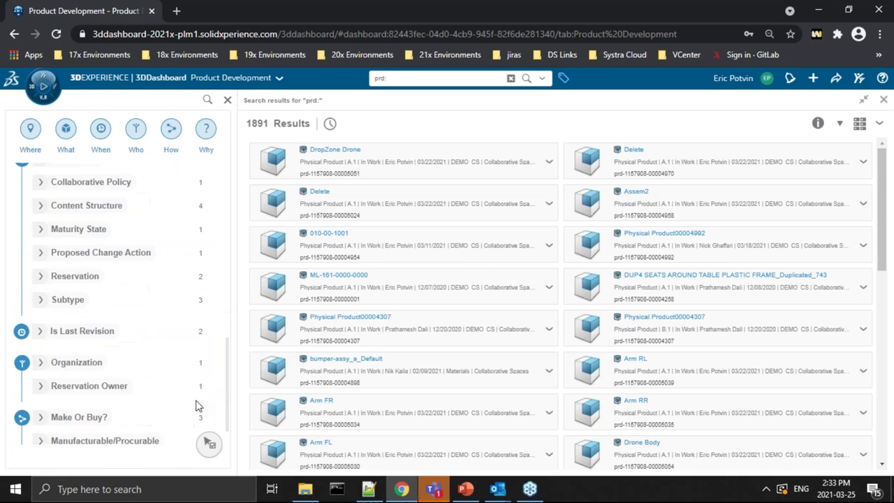
{"action": "scroll", "coordinate": [196, 408], "scroll_direction": "up", "scroll_amount": 1}
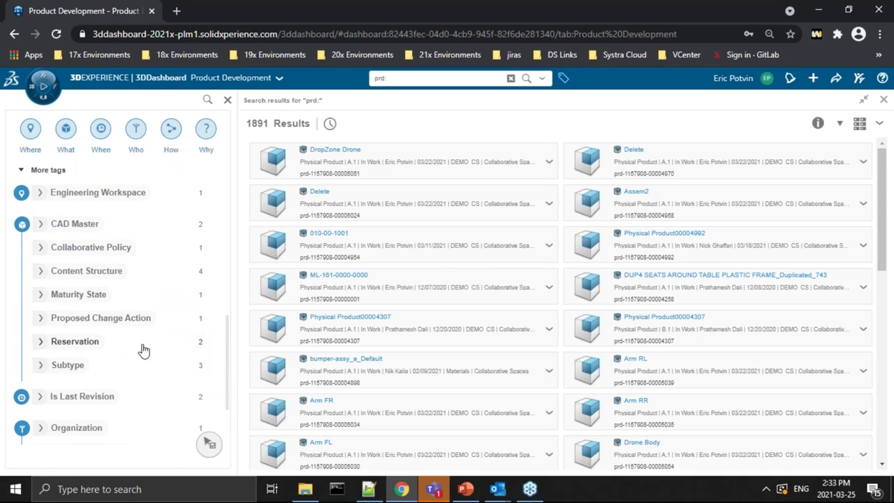
{"action": "scroll", "coordinate": [139, 347], "scroll_direction": "down", "scroll_amount": 1}
{"action": "scroll", "coordinate": [70, 315], "scroll_direction": "up", "scroll_amount": 1}
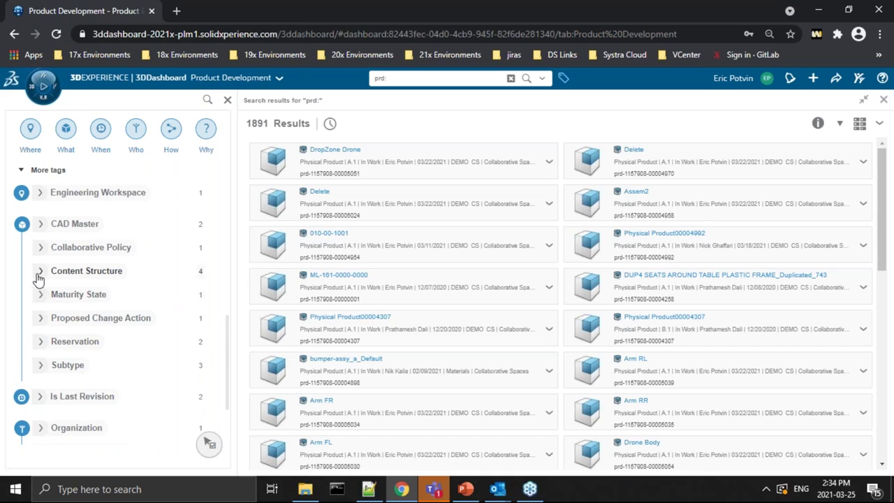
{"action": "left_click", "coordinate": [40, 271]}
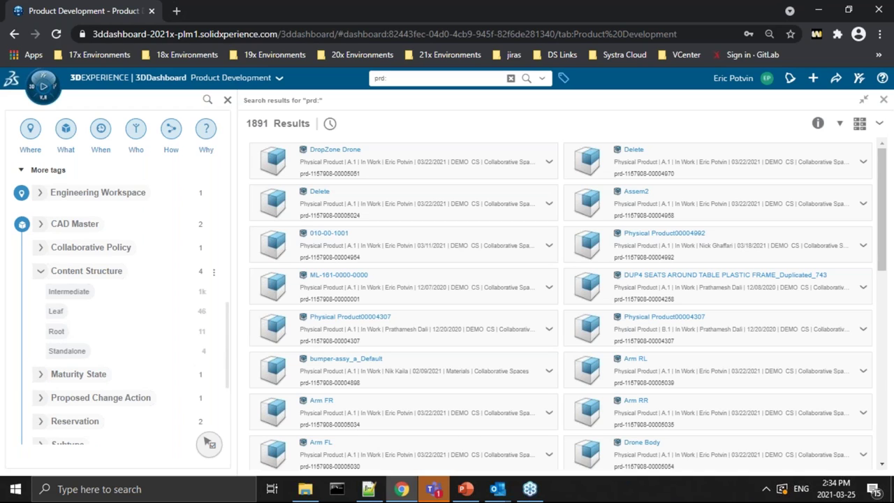
{"action": "scroll", "coordinate": [193, 341], "scroll_direction": "down", "scroll_amount": 3}
{"action": "scroll", "coordinate": [174, 325], "scroll_direction": "up", "scroll_amount": 2}
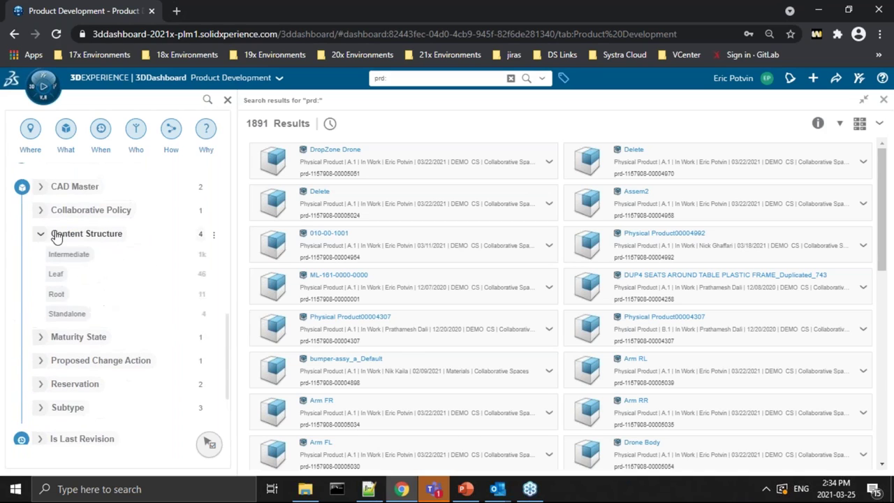
{"action": "left_click", "coordinate": [40, 187]}
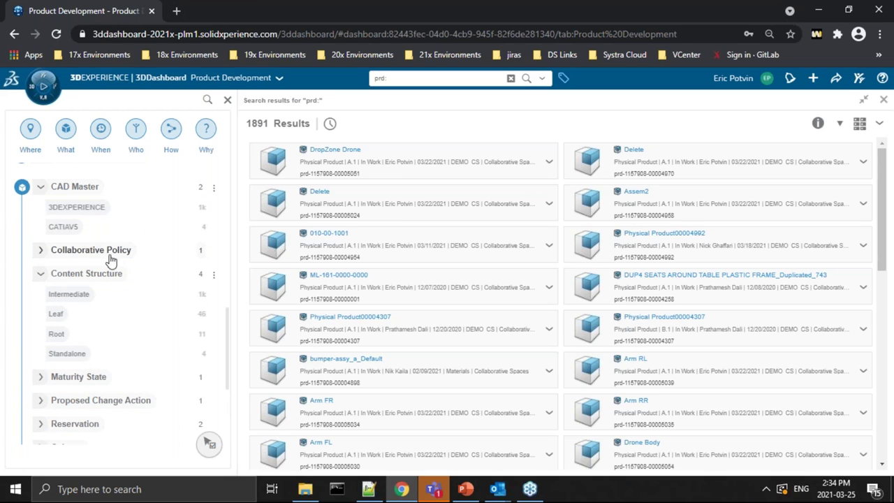
{"action": "scroll", "coordinate": [140, 335], "scroll_direction": "down", "scroll_amount": 3}
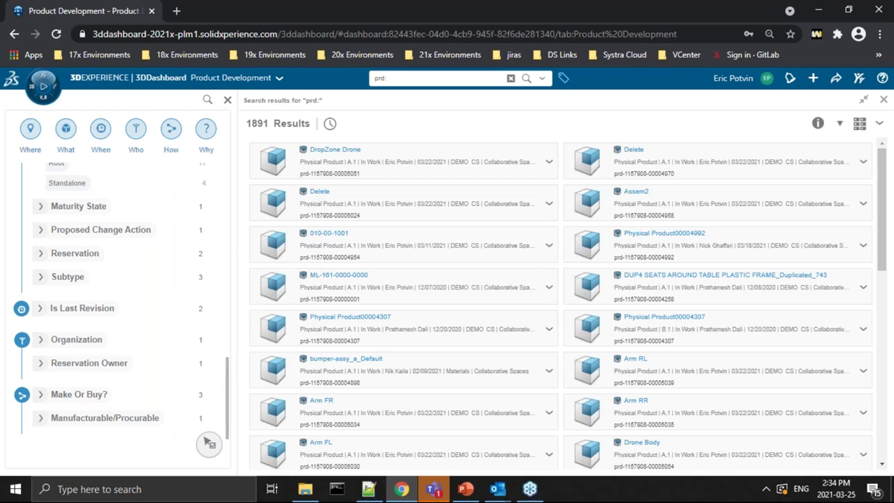
{"action": "left_click", "coordinate": [227, 100]}
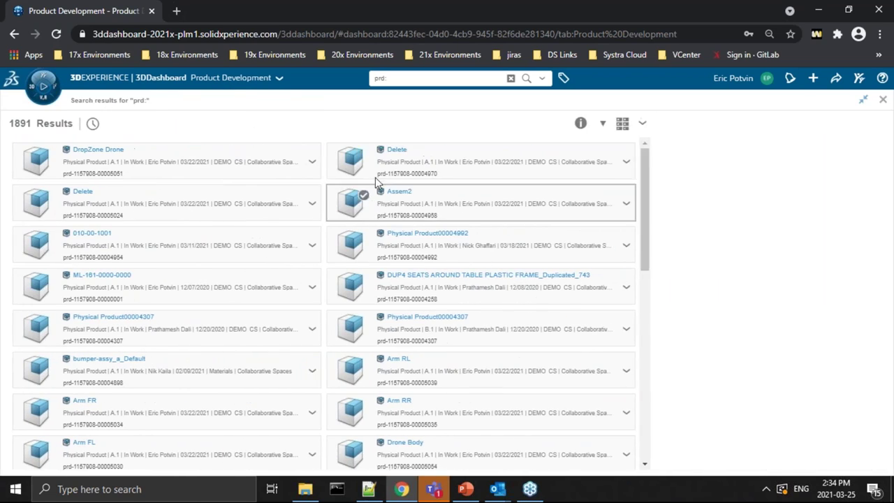
{"action": "left_click", "coordinate": [882, 99]}
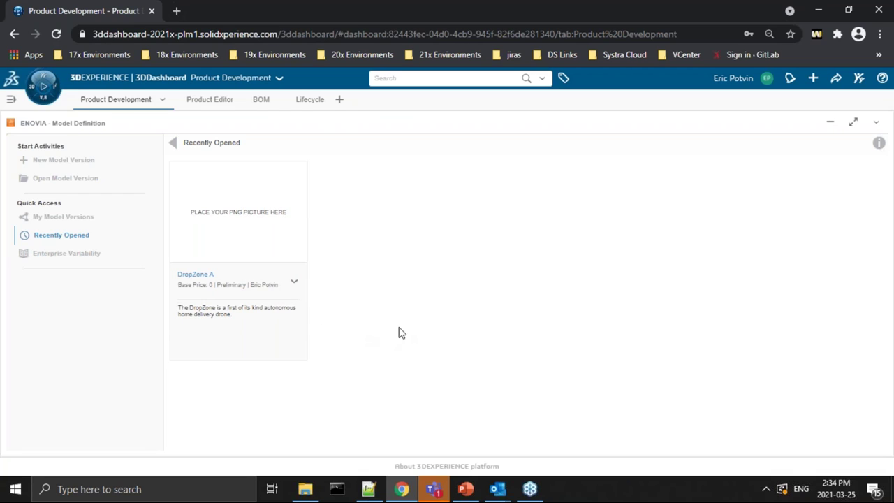
Step: Open the DropZone model version from the My Model Versions list
{"action": "left_click", "coordinate": [86, 219]}
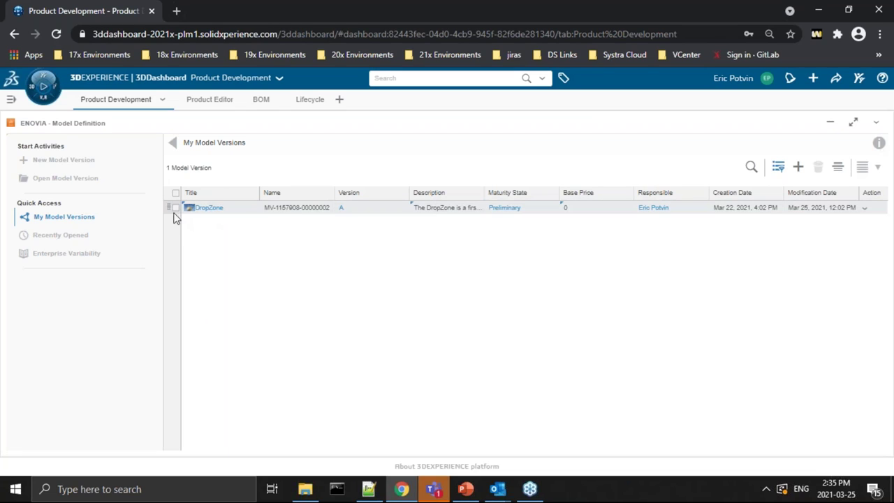
{"action": "left_click", "coordinate": [207, 209]}
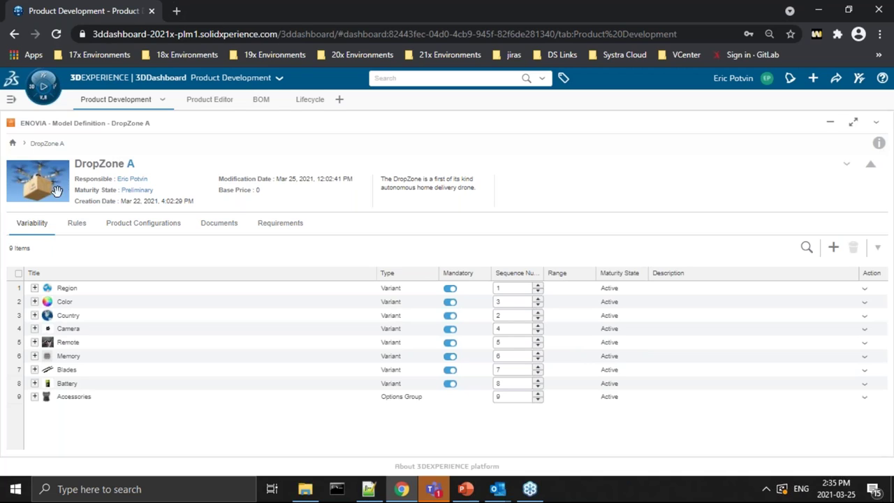
Step: Expand the Region, Color and Country variants to show their values
{"action": "left_click", "coordinate": [36, 288]}
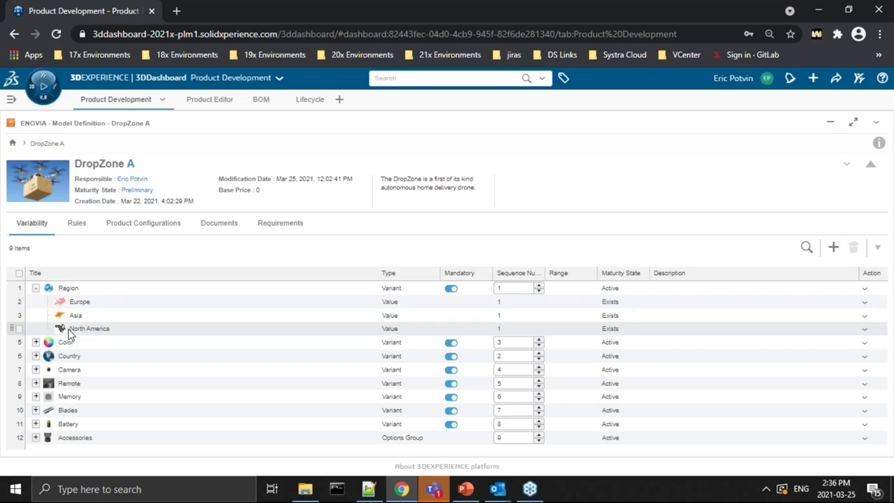
{"action": "left_click", "coordinate": [36, 342]}
{"action": "scroll", "coordinate": [73, 338], "scroll_direction": "down", "scroll_amount": 2}
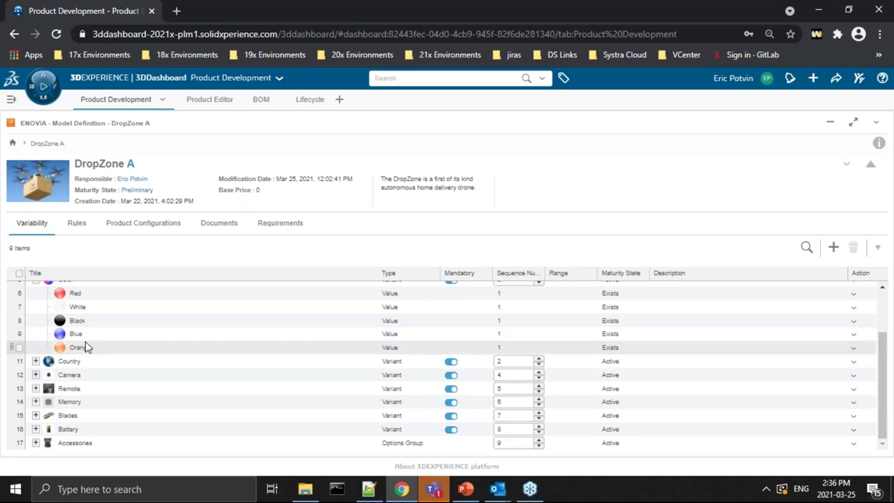
{"action": "left_click", "coordinate": [36, 361]}
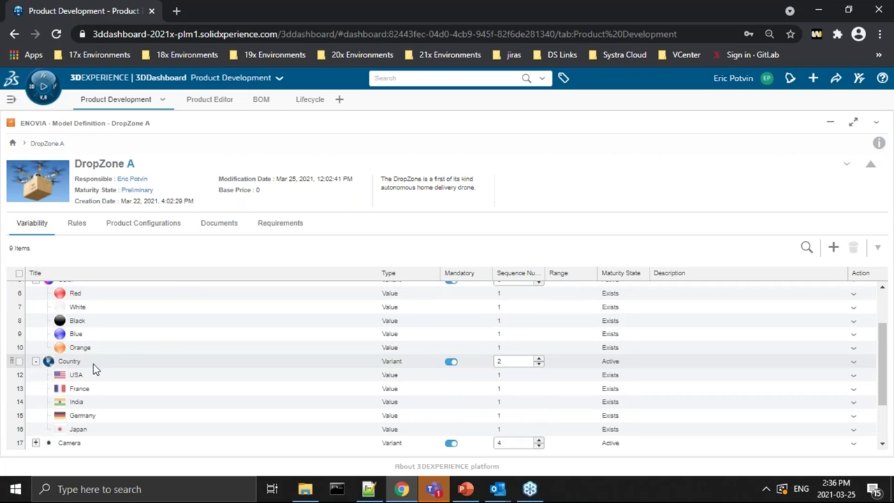
{"action": "scroll", "coordinate": [104, 400], "scroll_direction": "down", "scroll_amount": 1}
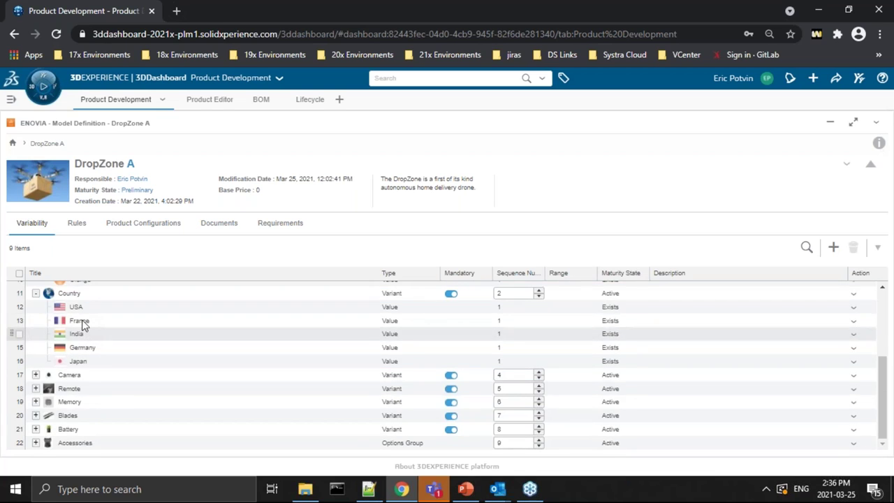
{"action": "scroll", "coordinate": [85, 318], "scroll_direction": "up", "scroll_amount": 1}
{"action": "scroll", "coordinate": [96, 292], "scroll_direction": "up", "scroll_amount": 1}
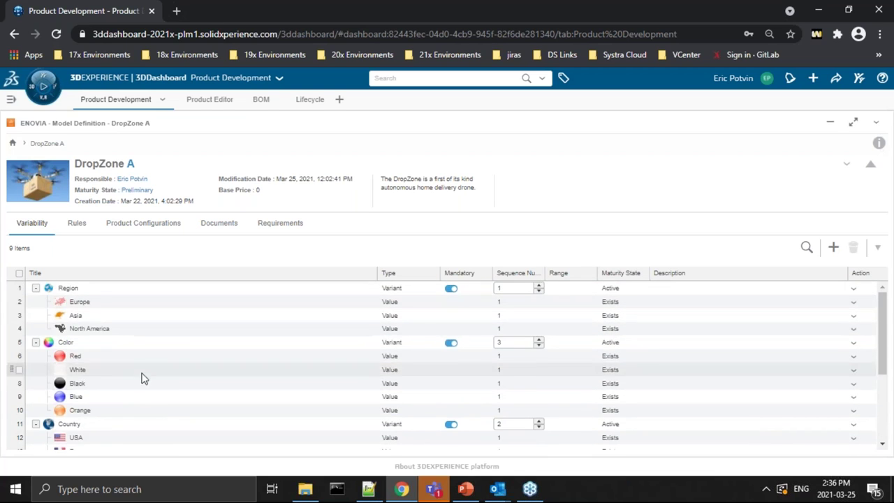
{"action": "scroll", "coordinate": [139, 381], "scroll_direction": "down", "scroll_amount": 2}
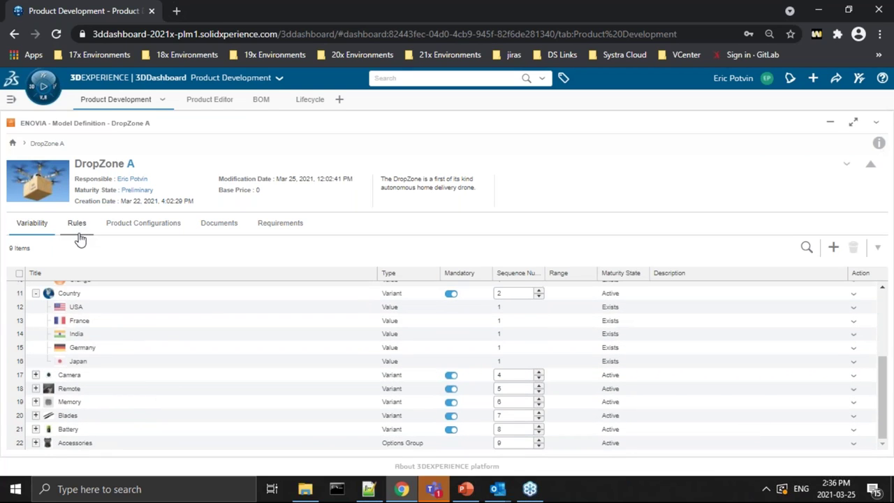
Step: Expand the Camera, Remote, Memory, Blades and Battery variants to show their values
{"action": "left_click", "coordinate": [36, 374]}
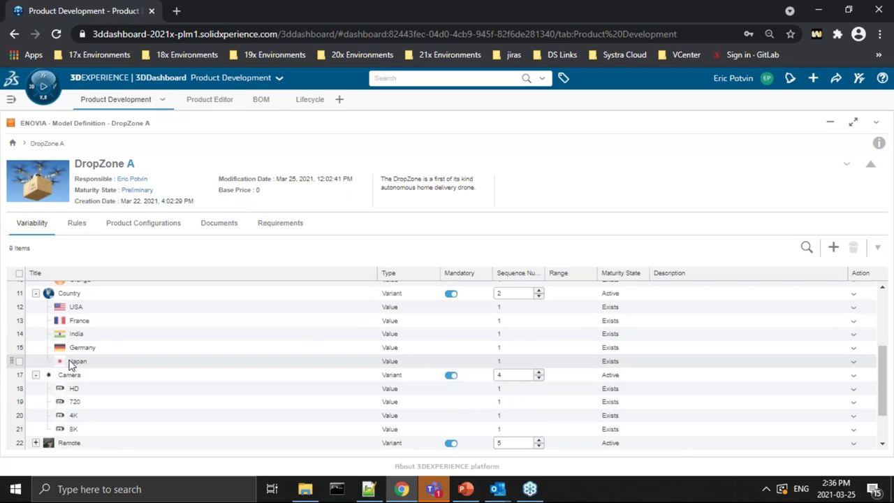
{"action": "scroll", "coordinate": [106, 385], "scroll_direction": "down", "scroll_amount": 1}
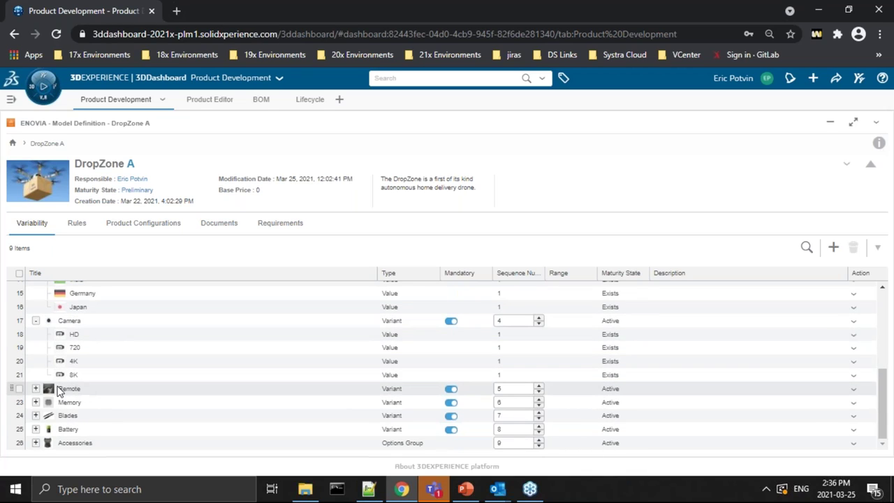
{"action": "left_click", "coordinate": [36, 388]}
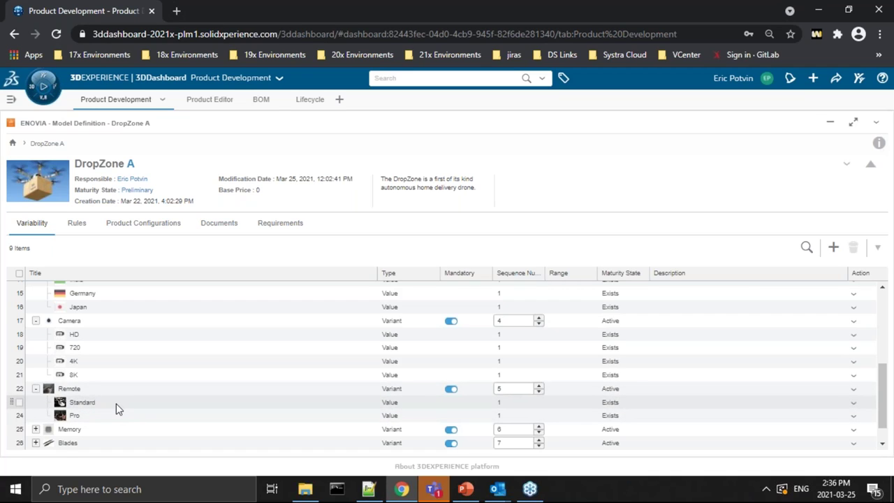
{"action": "left_click", "coordinate": [36, 429]}
{"action": "scroll", "coordinate": [109, 418], "scroll_direction": "down", "scroll_amount": 3}
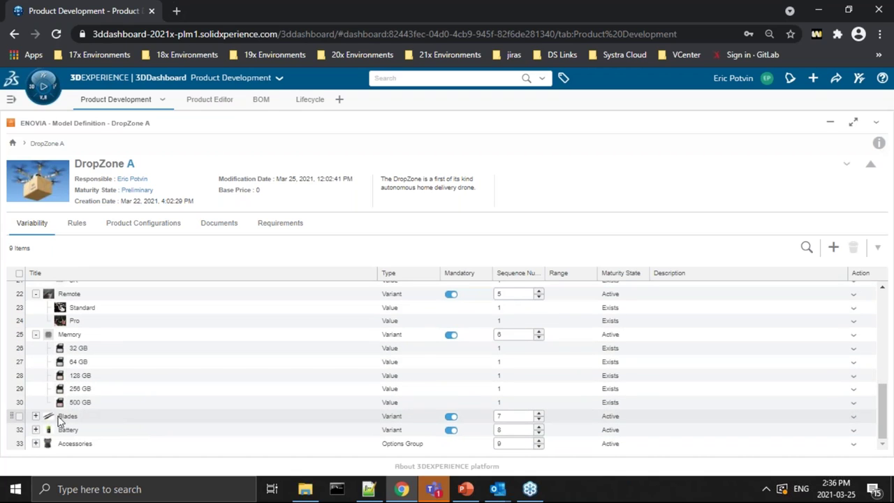
{"action": "left_click", "coordinate": [36, 416]}
{"action": "scroll", "coordinate": [63, 412], "scroll_direction": "down", "scroll_amount": 1}
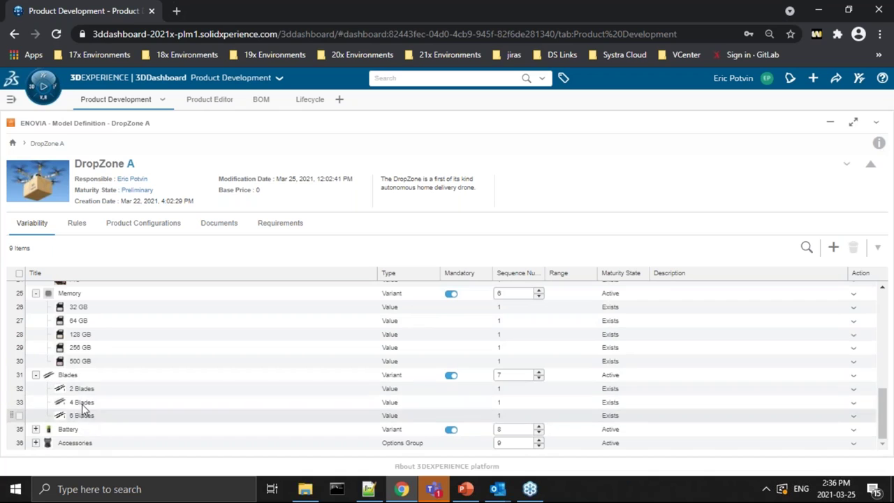
{"action": "left_click", "coordinate": [36, 428]}
{"action": "scroll", "coordinate": [63, 416], "scroll_direction": "down", "scroll_amount": 2}
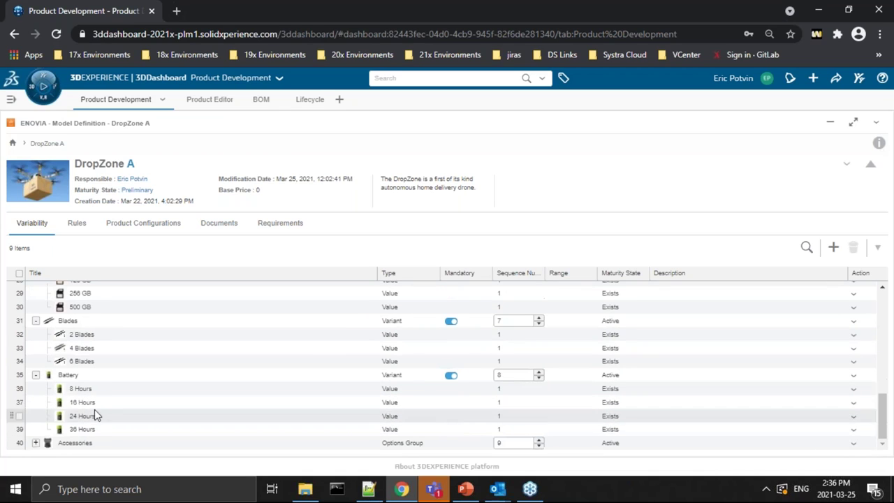
{"action": "scroll", "coordinate": [70, 412], "scroll_direction": "up", "scroll_amount": 8}
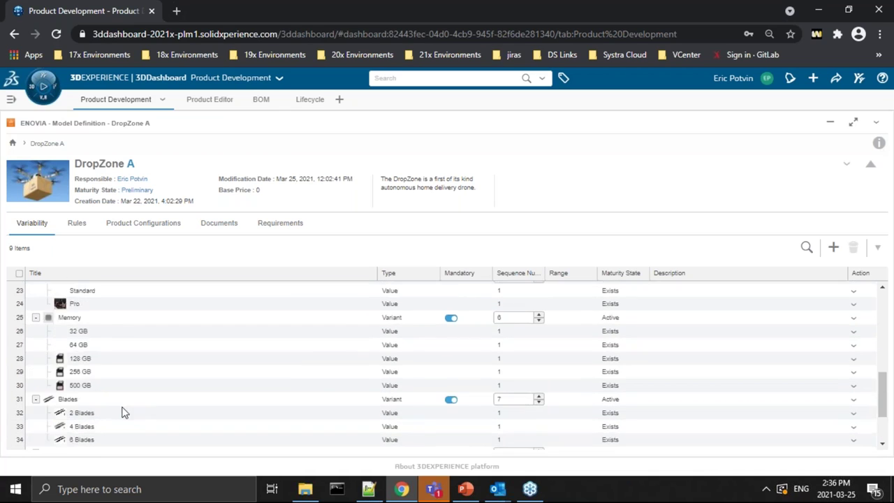
{"action": "scroll", "coordinate": [86, 293], "scroll_direction": "up", "scroll_amount": 2}
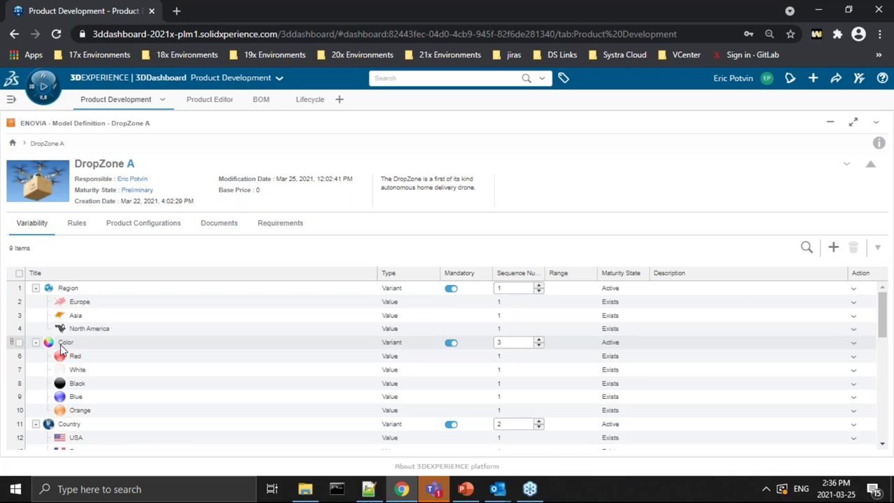
{"action": "scroll", "coordinate": [70, 433], "scroll_direction": "down", "scroll_amount": 5}
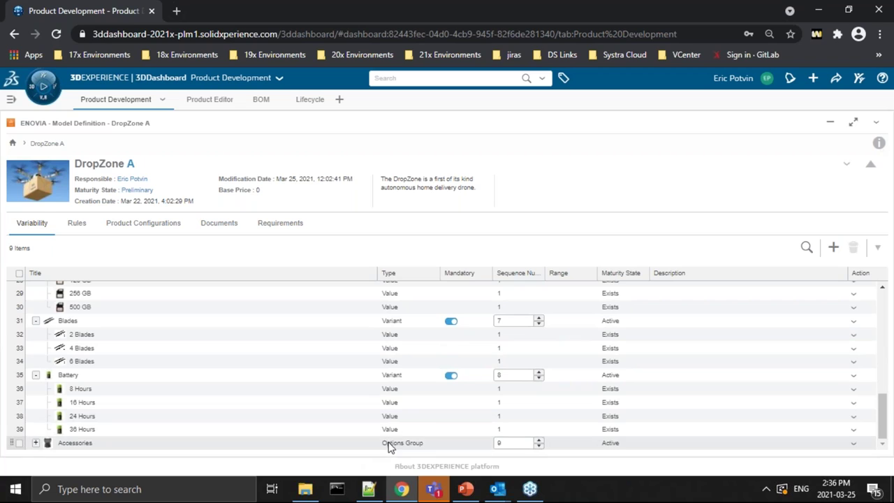
{"action": "scroll", "coordinate": [386, 359], "scroll_direction": "up", "scroll_amount": 5}
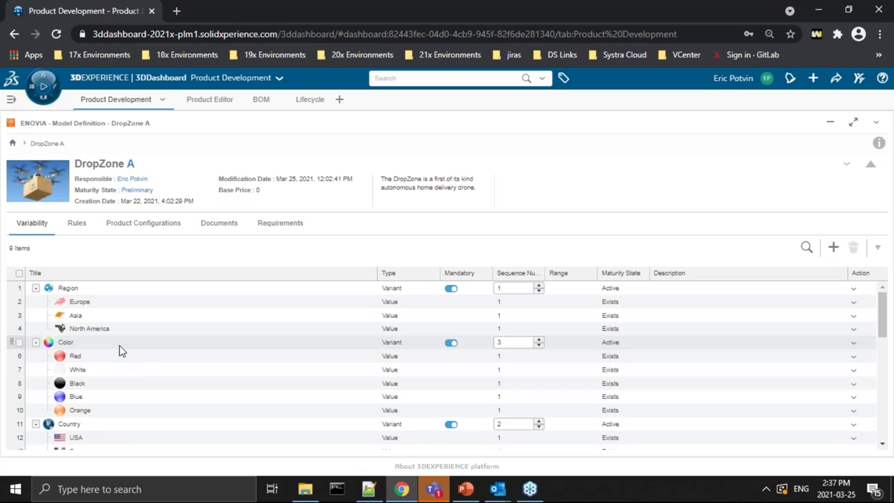
Step: Expand the Accessories group to list its four options, Landing Gear Extensions through Lens hood
{"action": "scroll", "coordinate": [118, 351], "scroll_direction": "down", "scroll_amount": 5}
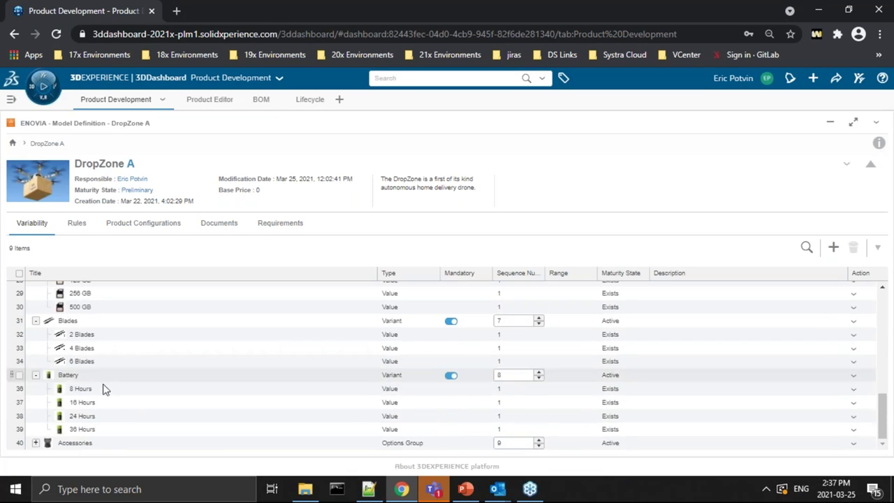
{"action": "left_click", "coordinate": [35, 443]}
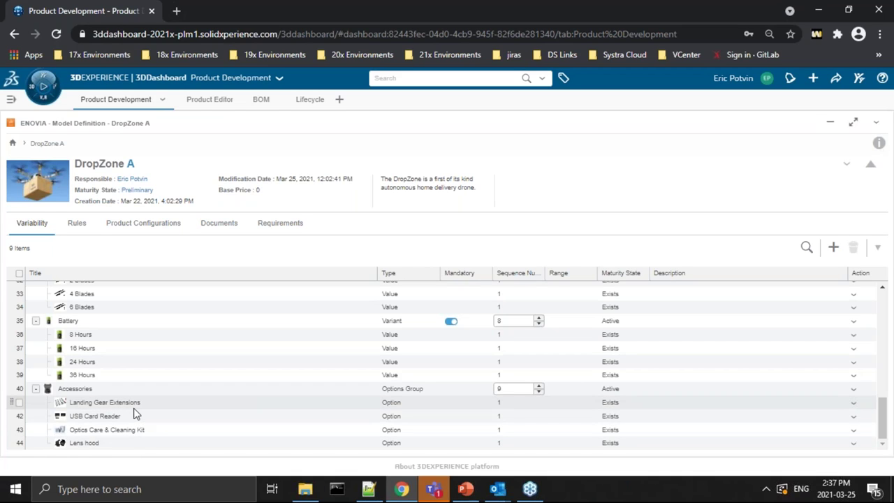
{"action": "scroll", "coordinate": [131, 383], "scroll_direction": "up", "scroll_amount": 2}
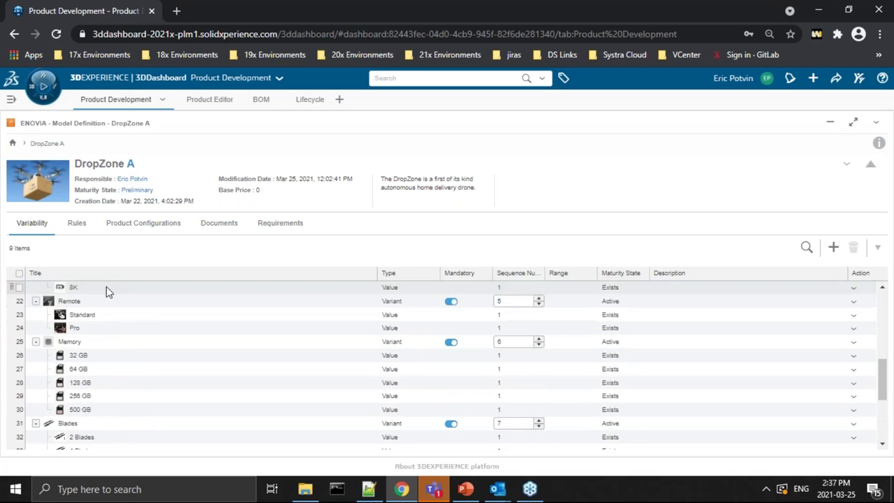
{"action": "scroll", "coordinate": [123, 359], "scroll_direction": "up", "scroll_amount": 3}
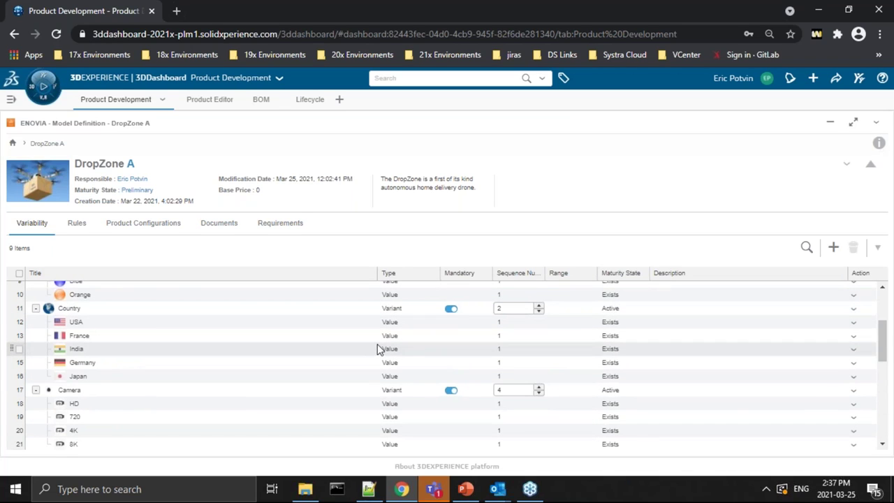
{"action": "scroll", "coordinate": [172, 286], "scroll_direction": "up", "scroll_amount": 2}
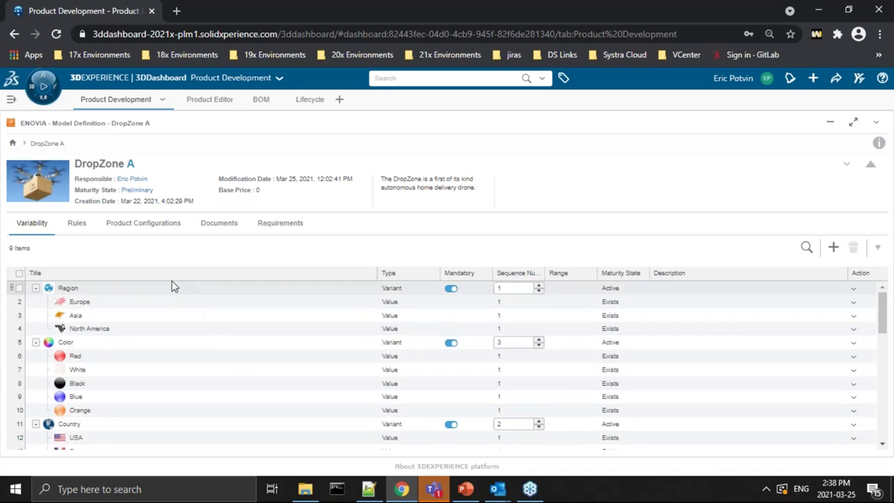
{"action": "scroll", "coordinate": [159, 385], "scroll_direction": "down", "scroll_amount": 6}
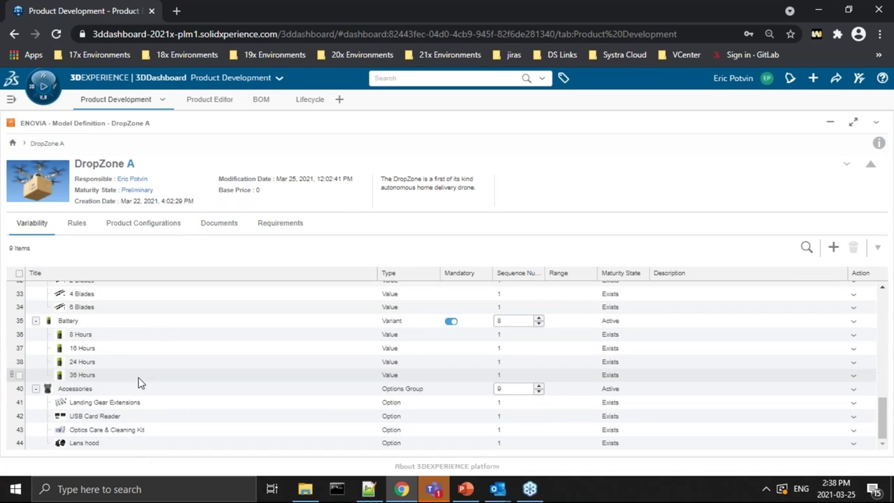
Step: Open the Camera Battery Compatibility rule from DropZone A's Rules tab
{"action": "left_click", "coordinate": [77, 226]}
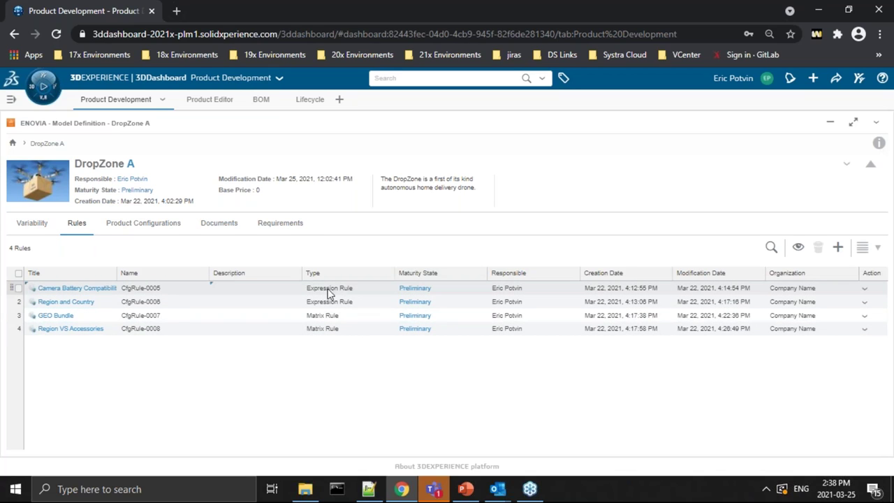
{"action": "left_click", "coordinate": [51, 289]}
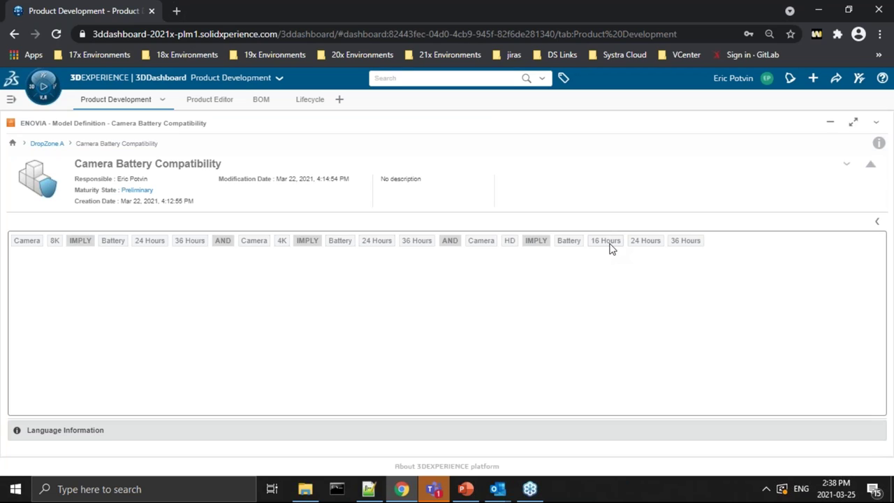
Step: Open the GEO Bundle rule and view its driving criteria, constrained criteria and Content matrix
{"action": "left_click", "coordinate": [49, 143]}
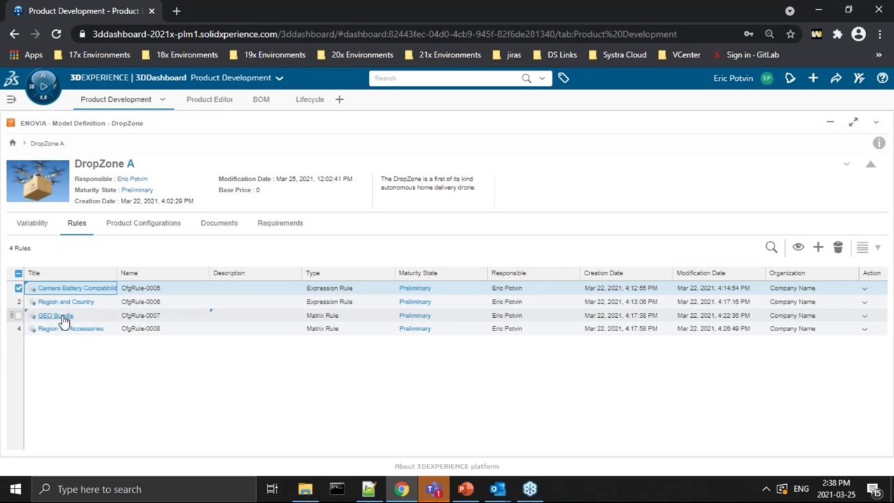
{"action": "left_click", "coordinate": [61, 315]}
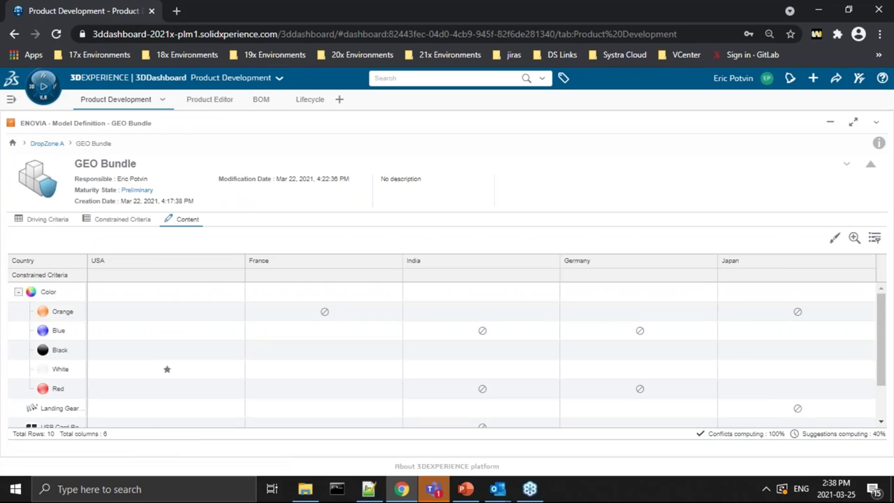
{"action": "left_click", "coordinate": [46, 220]}
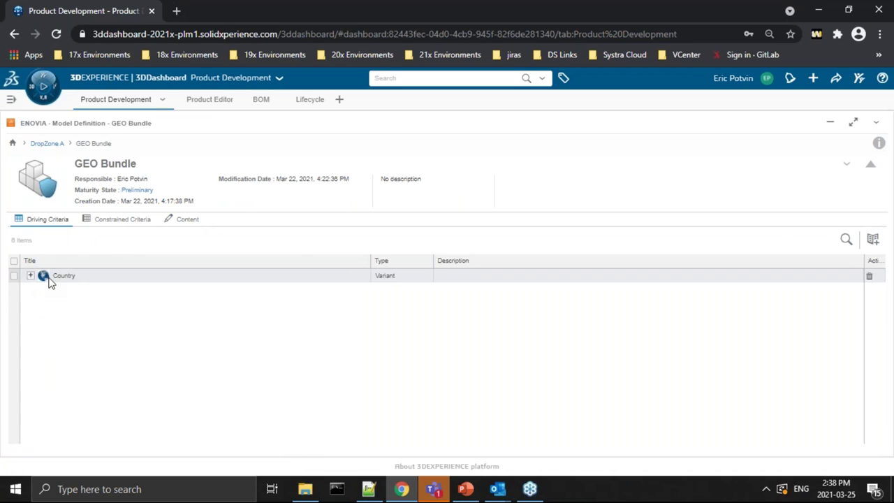
{"action": "left_click", "coordinate": [123, 223]}
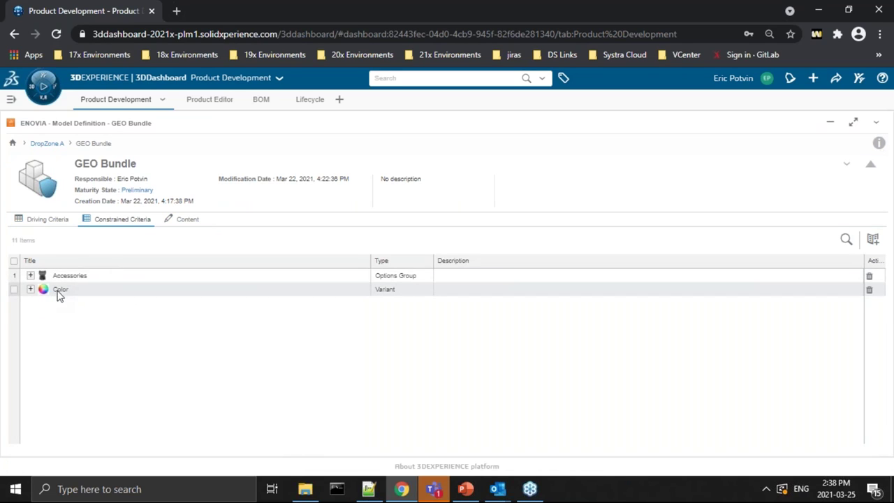
{"action": "left_click", "coordinate": [185, 222]}
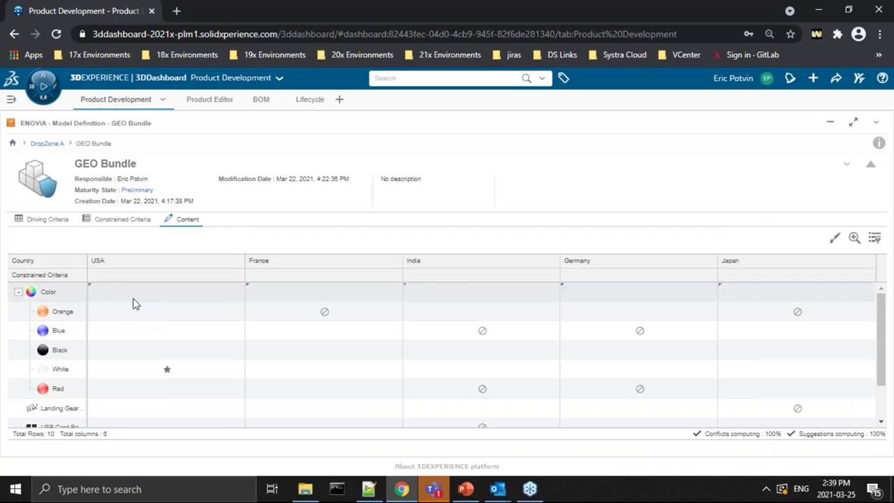
Step: Scroll through the GEO Bundle country matrix, then go back to DropZone A's rules list
{"action": "scroll", "coordinate": [183, 353], "scroll_direction": "down", "scroll_amount": 1}
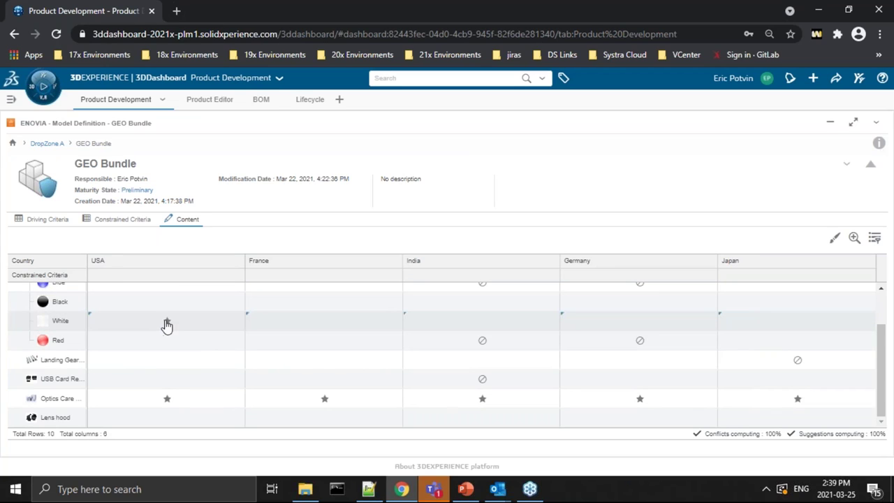
{"action": "left_click", "coordinate": [167, 324]}
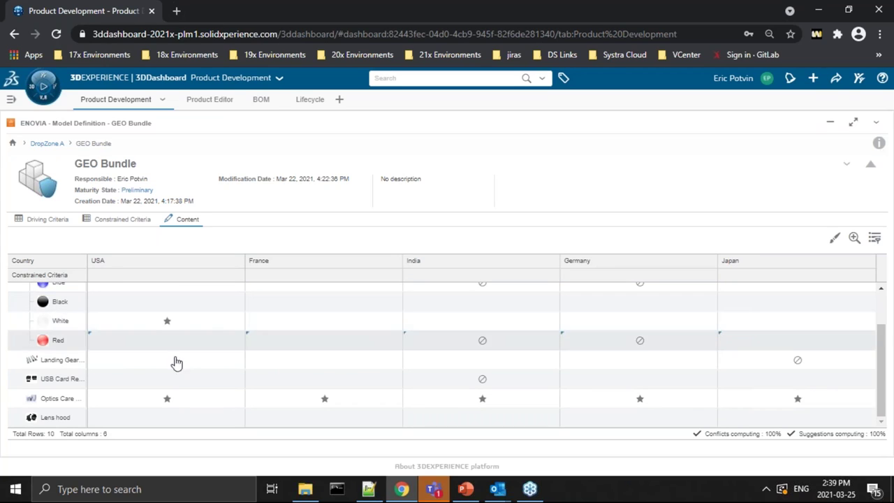
{"action": "scroll", "coordinate": [173, 303], "scroll_direction": "up", "scroll_amount": 2}
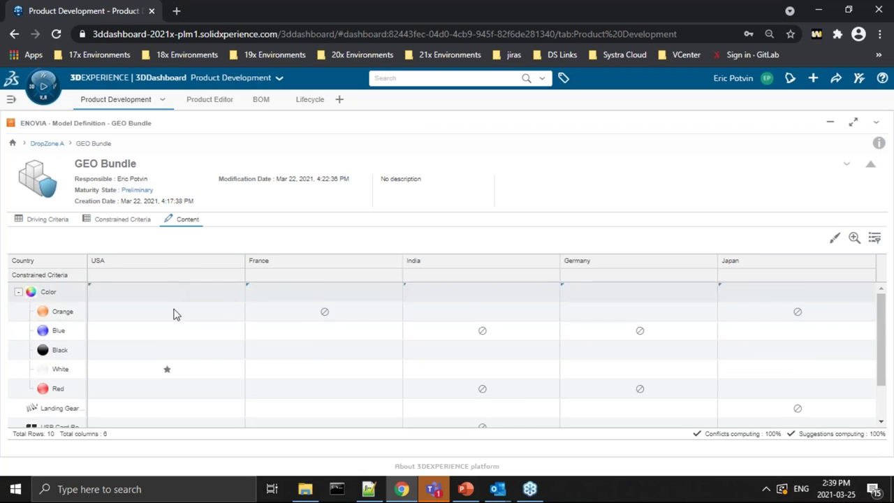
{"action": "scroll", "coordinate": [156, 329], "scroll_direction": "down", "scroll_amount": 2}
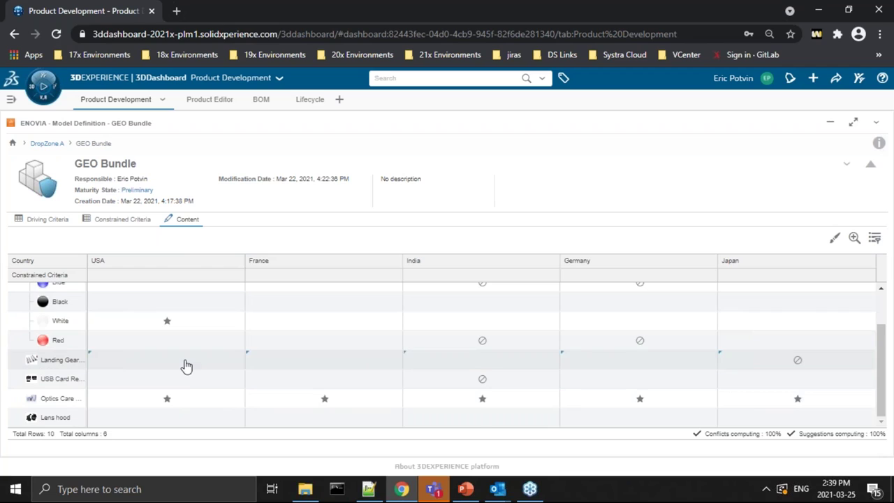
{"action": "scroll", "coordinate": [186, 364], "scroll_direction": "up", "scroll_amount": 2}
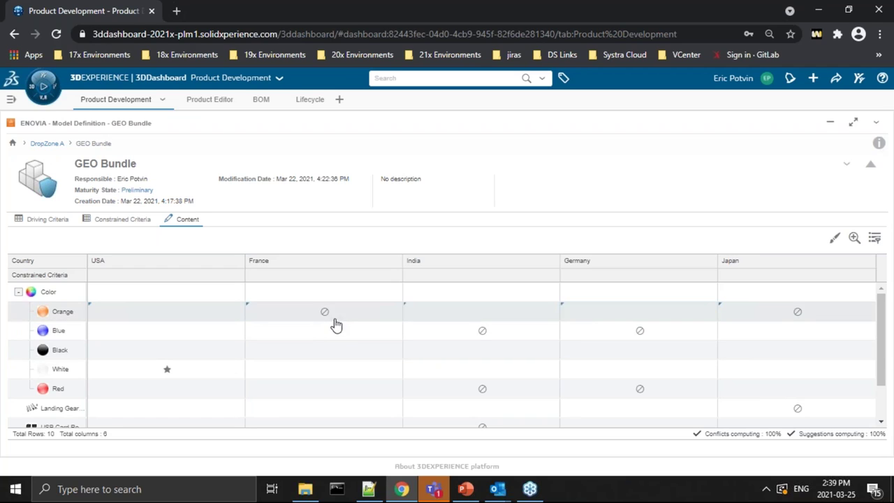
{"action": "scroll", "coordinate": [346, 326], "scroll_direction": "down", "scroll_amount": 2}
{"action": "scroll", "coordinate": [346, 325], "scroll_direction": "up", "scroll_amount": 2}
{"action": "scroll", "coordinate": [339, 320], "scroll_direction": "down", "scroll_amount": 2}
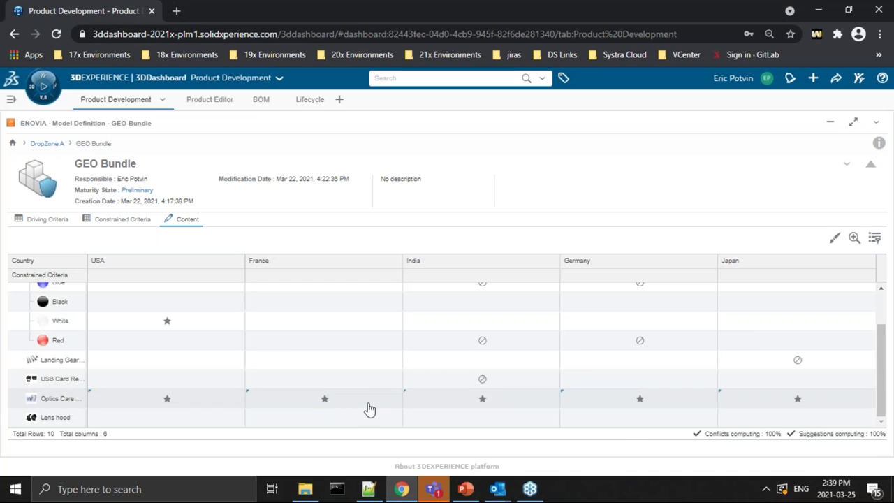
{"action": "scroll", "coordinate": [419, 359], "scroll_direction": "up", "scroll_amount": 2}
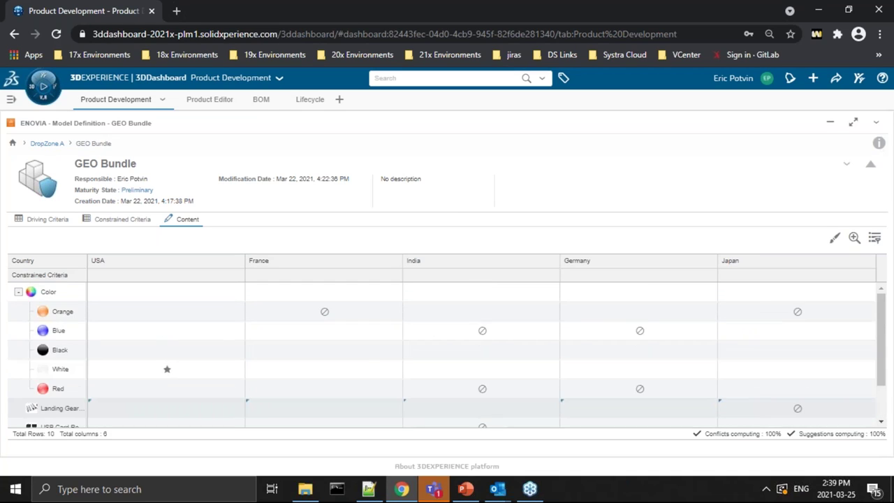
{"action": "scroll", "coordinate": [508, 317], "scroll_direction": "down", "scroll_amount": 2}
{"action": "scroll", "coordinate": [506, 329], "scroll_direction": "up", "scroll_amount": 2}
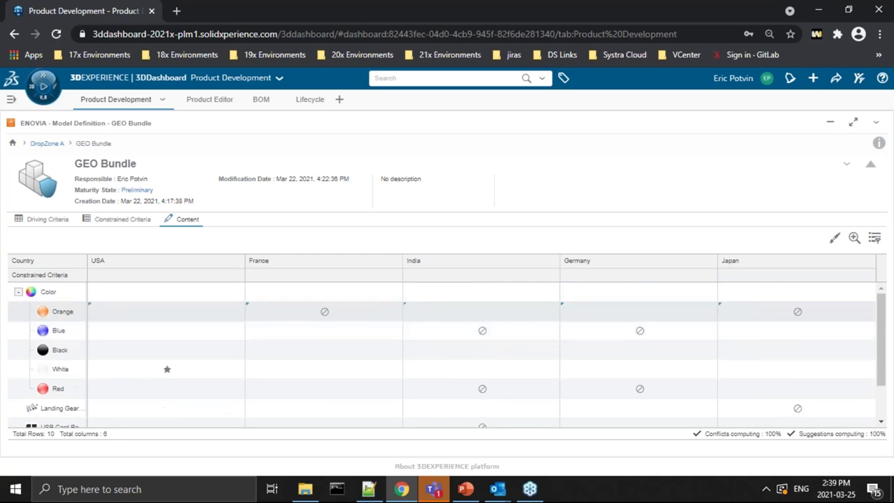
{"action": "scroll", "coordinate": [480, 359], "scroll_direction": "down", "scroll_amount": 2}
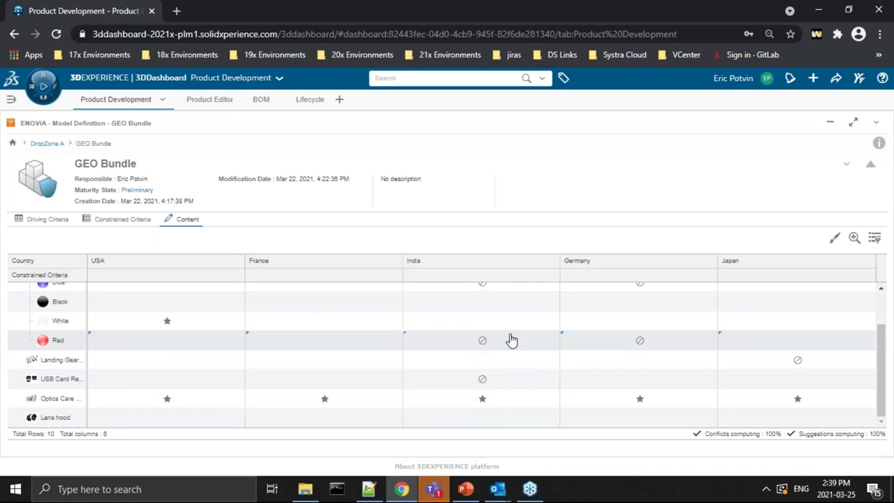
{"action": "scroll", "coordinate": [506, 338], "scroll_direction": "up", "scroll_amount": 2}
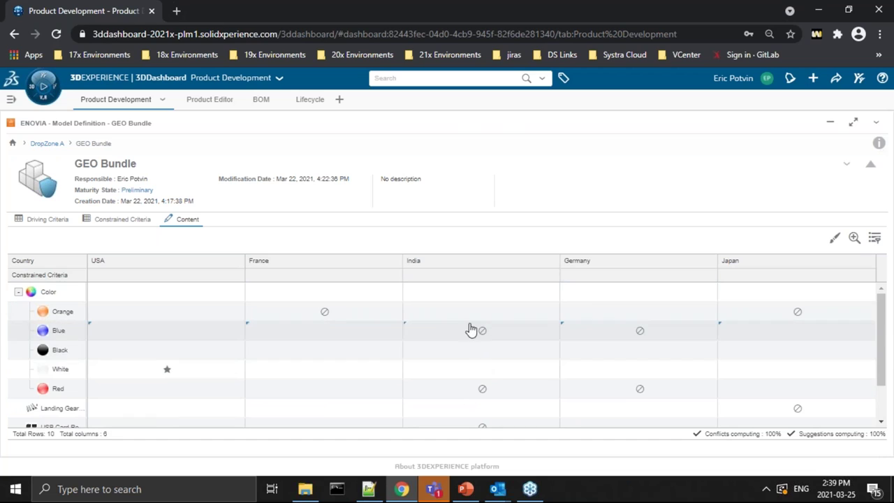
{"action": "scroll", "coordinate": [497, 395], "scroll_direction": "down", "scroll_amount": 2}
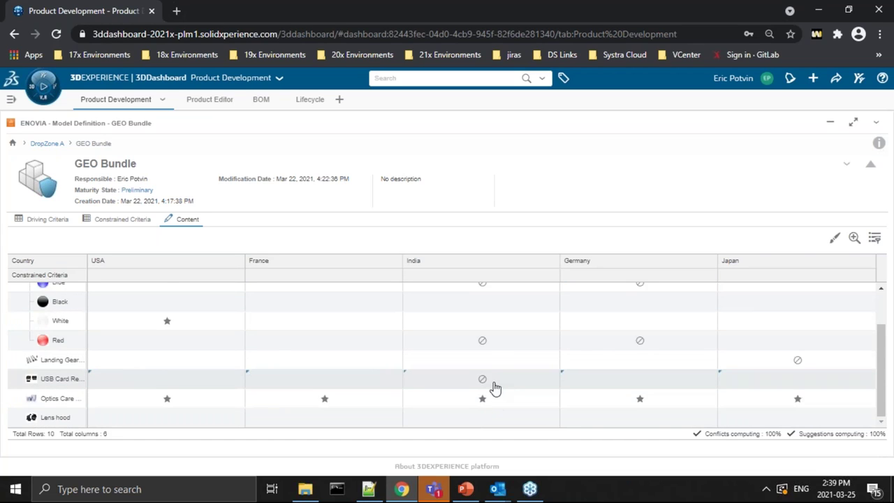
{"action": "scroll", "coordinate": [635, 369], "scroll_direction": "up", "scroll_amount": 2}
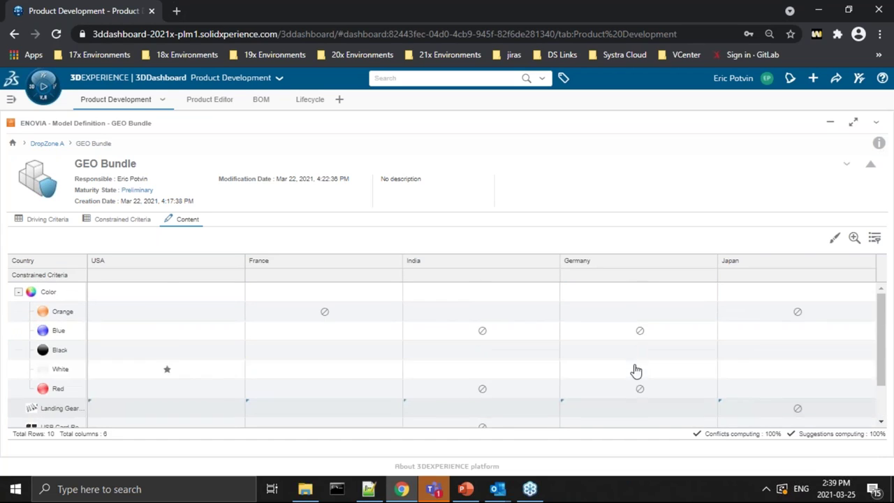
{"action": "scroll", "coordinate": [815, 335], "scroll_direction": "down", "scroll_amount": 2}
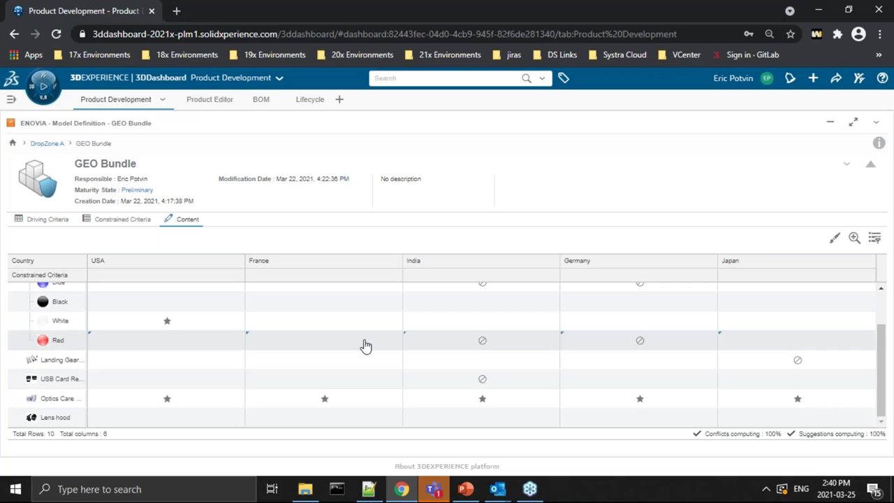
{"action": "left_click", "coordinate": [47, 143]}
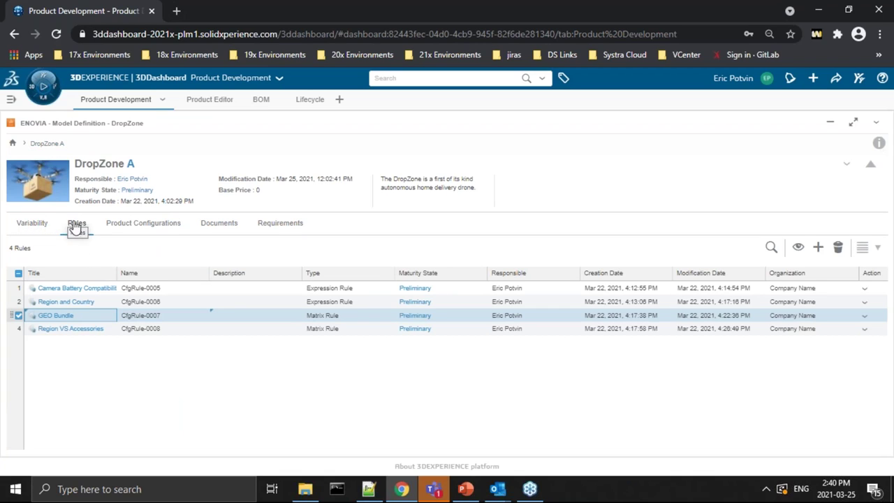
Step: Show DropZone A's six product configurations, including White Pro - USA Bundle
{"action": "left_click", "coordinate": [143, 222]}
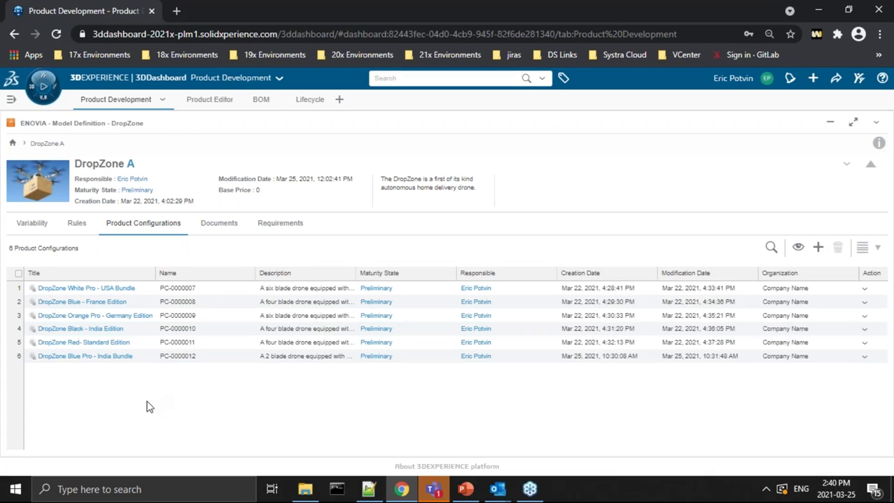
Step: Review the White Pro - USA Bundle configuration, then begin a new configuration from DropZone A
{"action": "left_click", "coordinate": [92, 290]}
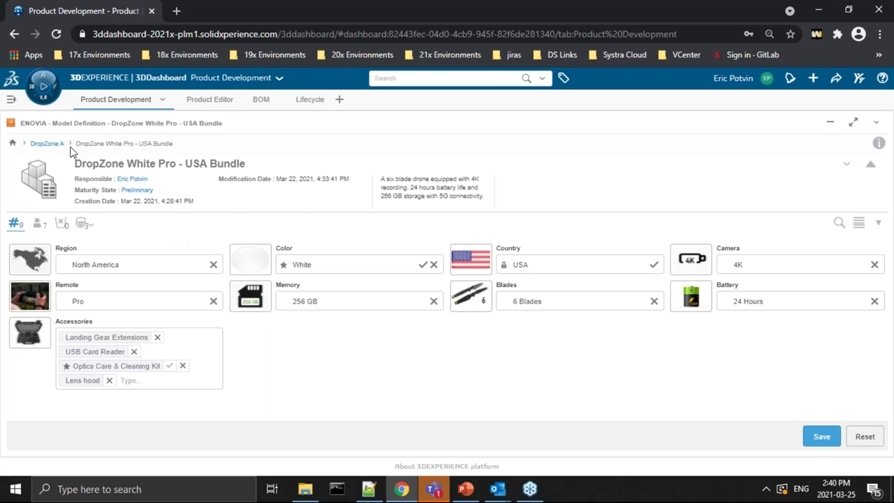
{"action": "left_click", "coordinate": [47, 143]}
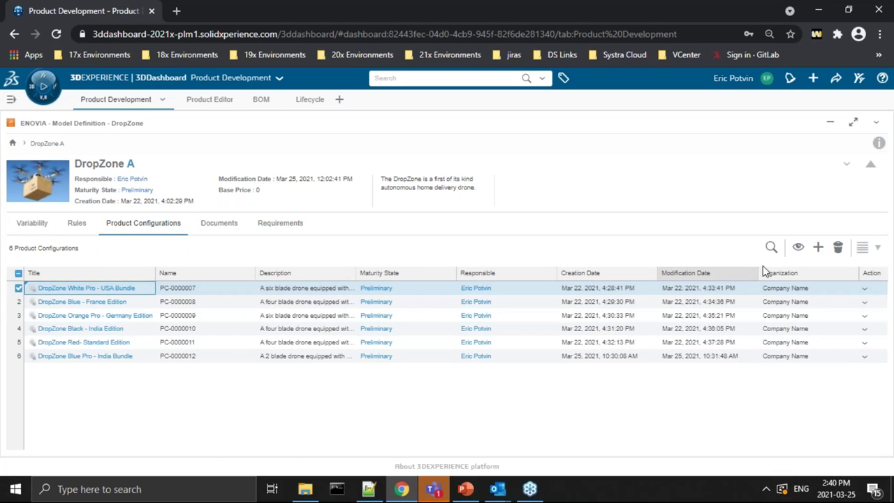
{"action": "left_click", "coordinate": [817, 249]}
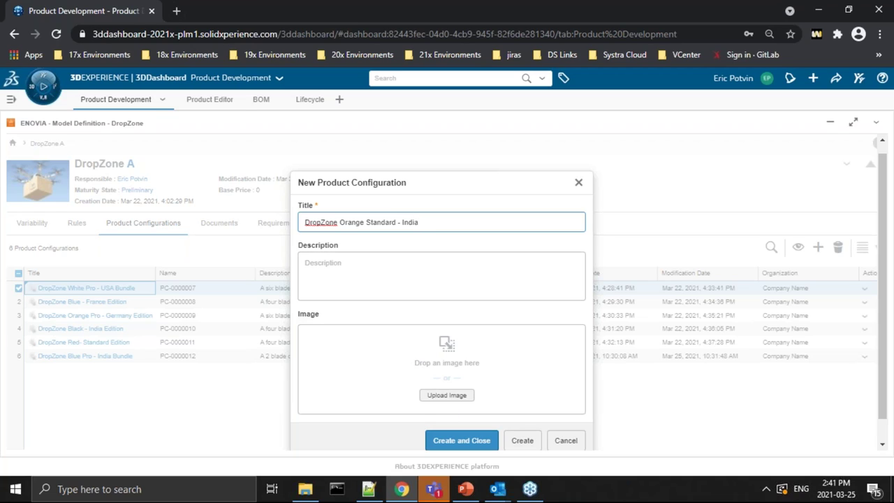
Step: Create the configuration with description 'New request for standard dropzone' and open it
{"action": "left_click", "coordinate": [405, 254]}
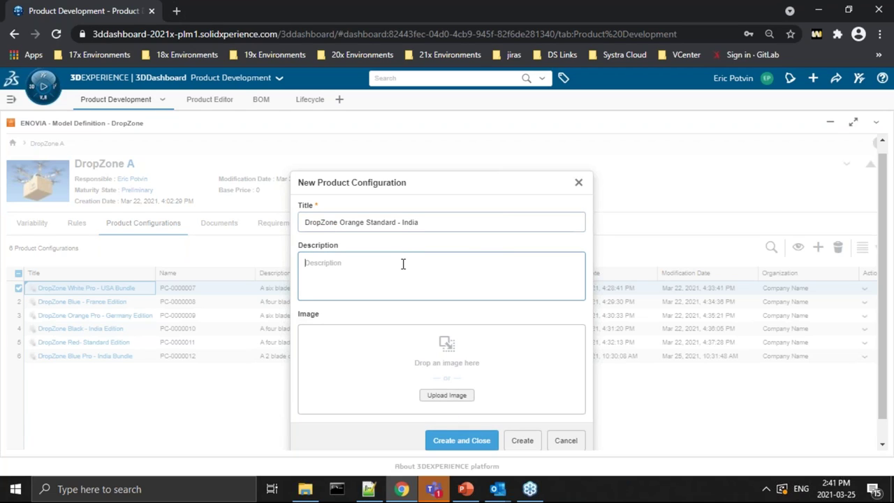
{"action": "type", "text": "New request for standard dropzone india model"}
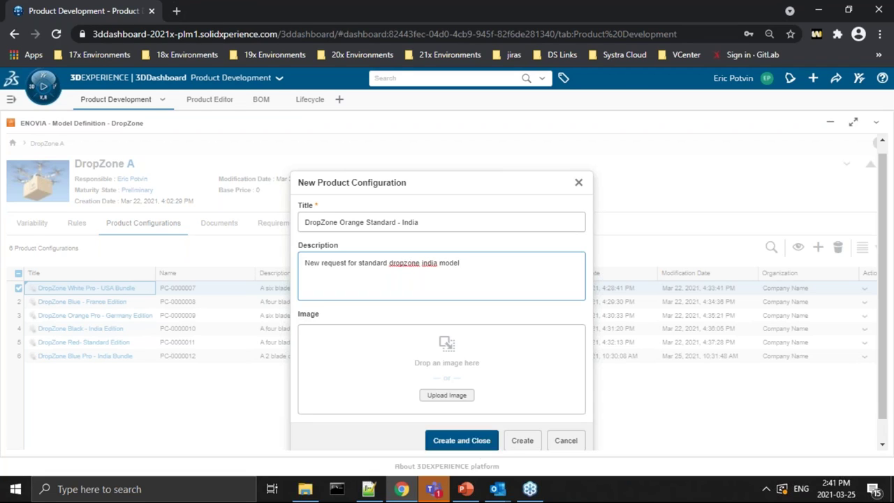
{"action": "left_click", "coordinate": [461, 440]}
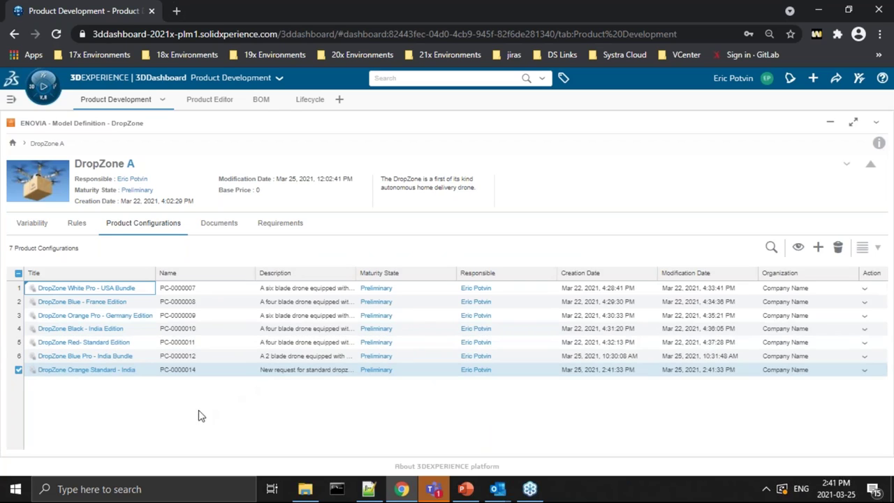
{"action": "left_click", "coordinate": [91, 369]}
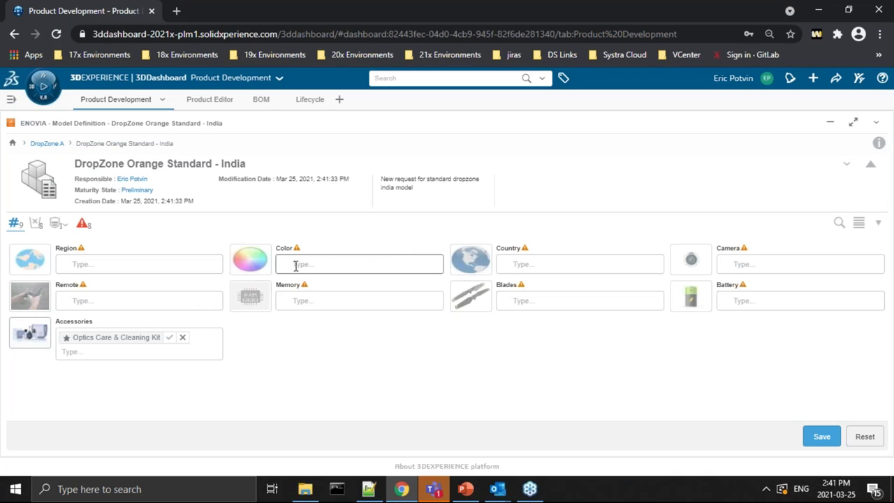
Step: Set the configuration's region to Asia, country to India and colour to Orange
{"action": "left_click", "coordinate": [146, 263]}
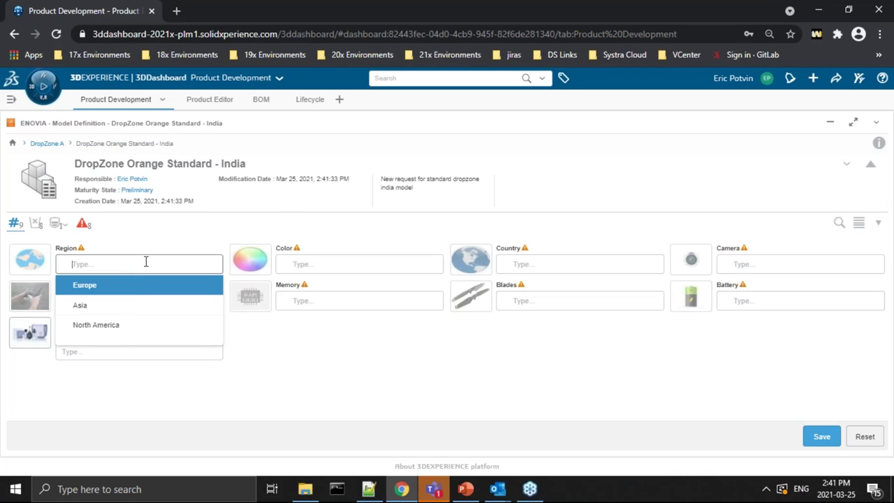
{"action": "left_click", "coordinate": [123, 307]}
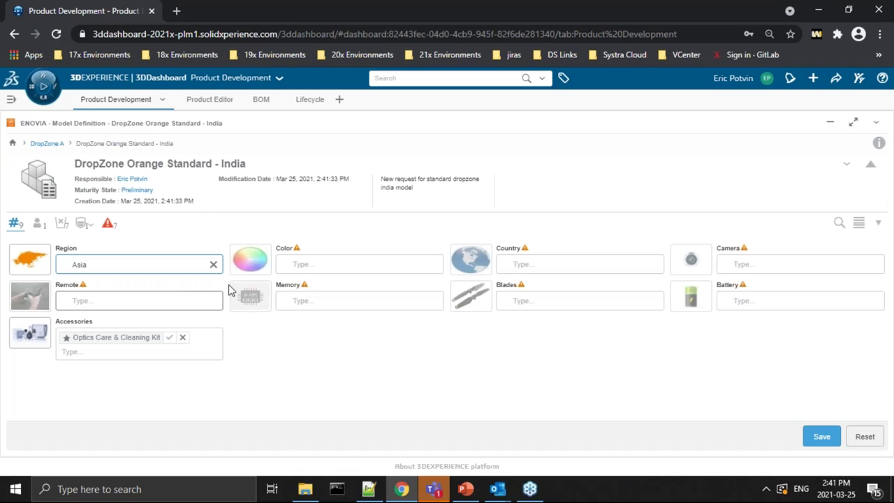
{"action": "left_click", "coordinate": [570, 264]}
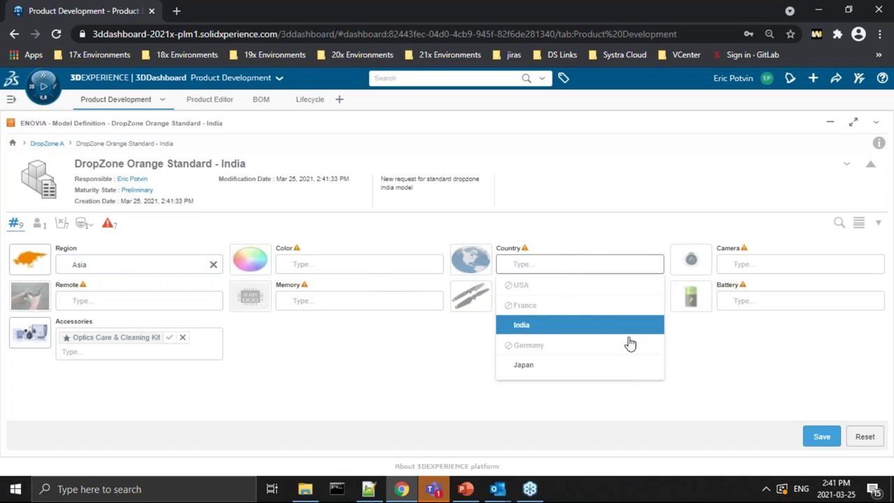
{"action": "left_click", "coordinate": [543, 326]}
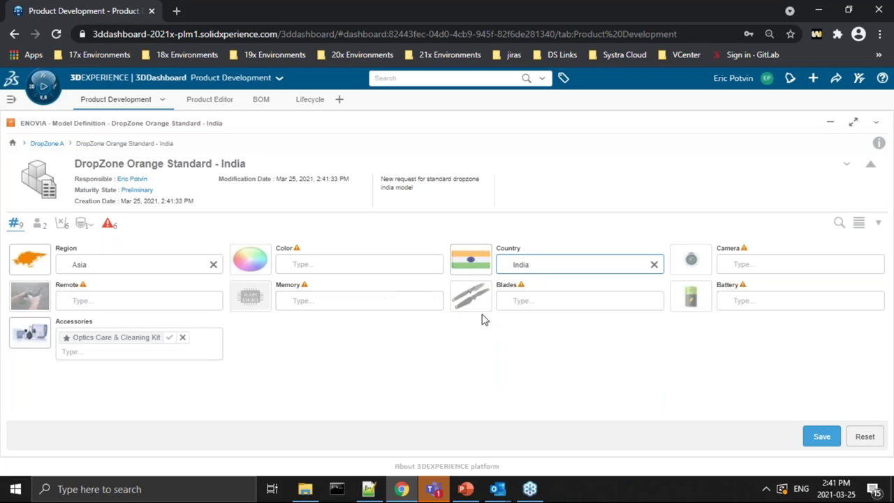
{"action": "left_click", "coordinate": [357, 265]}
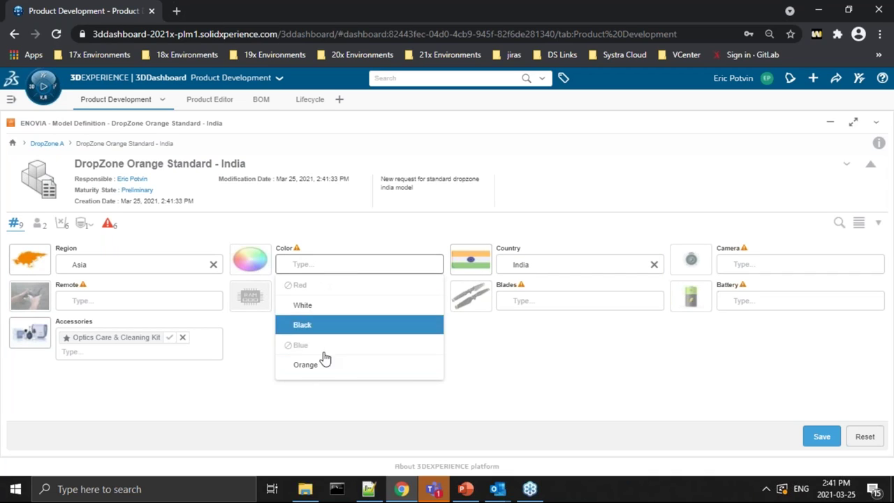
{"action": "left_click", "coordinate": [308, 369]}
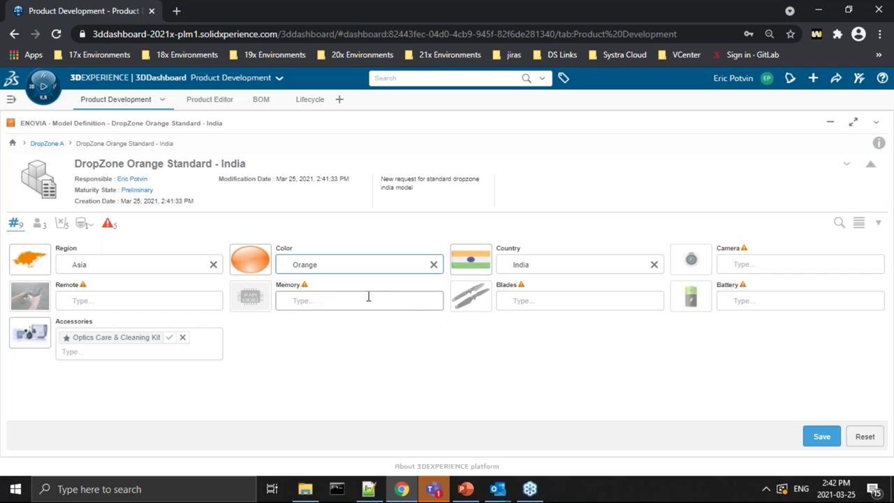
Step: Choose Standard remote, 64 GB memory, 4 Blades and 24 Hours battery
{"action": "left_click", "coordinate": [207, 296]}
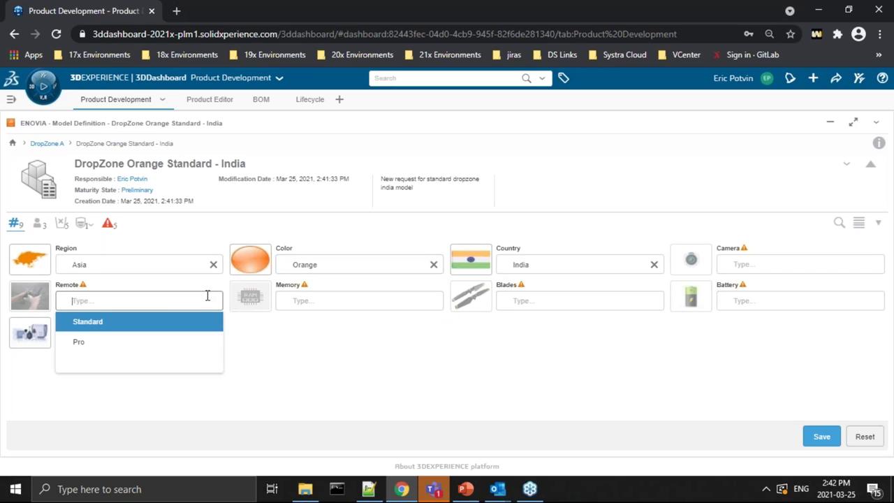
{"action": "left_click", "coordinate": [115, 322]}
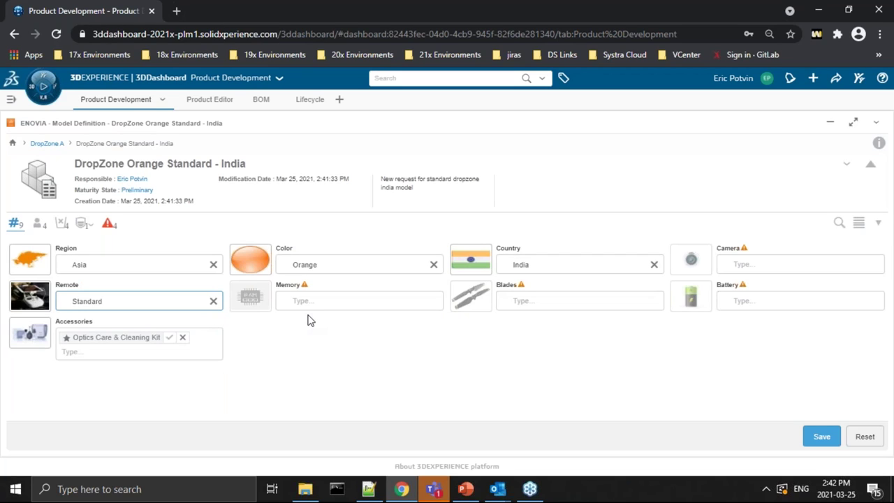
{"action": "left_click", "coordinate": [312, 300]}
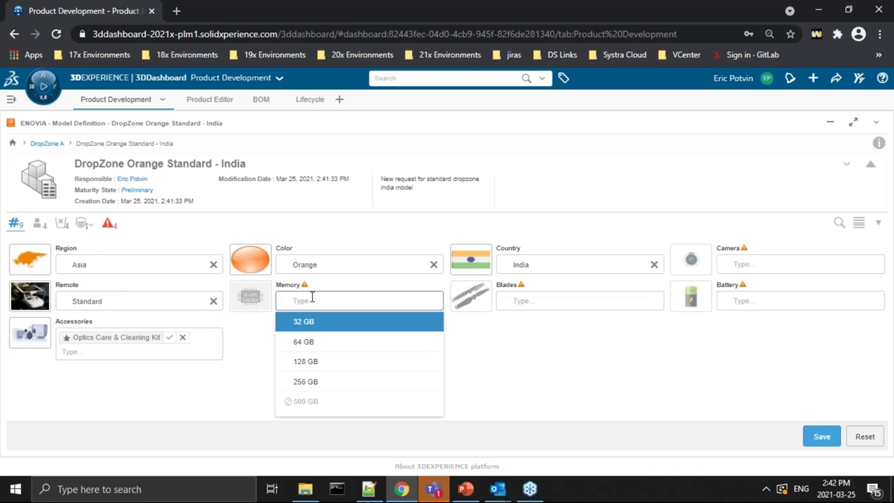
{"action": "left_click", "coordinate": [311, 341]}
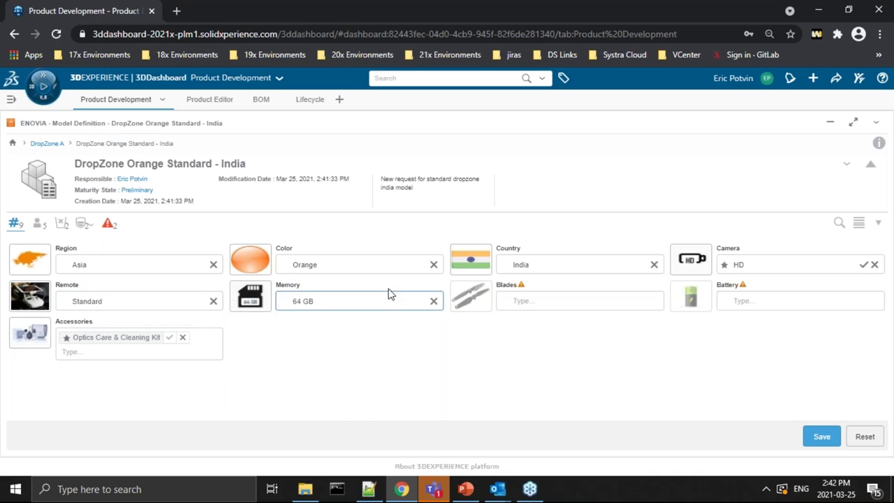
{"action": "left_click", "coordinate": [540, 301]}
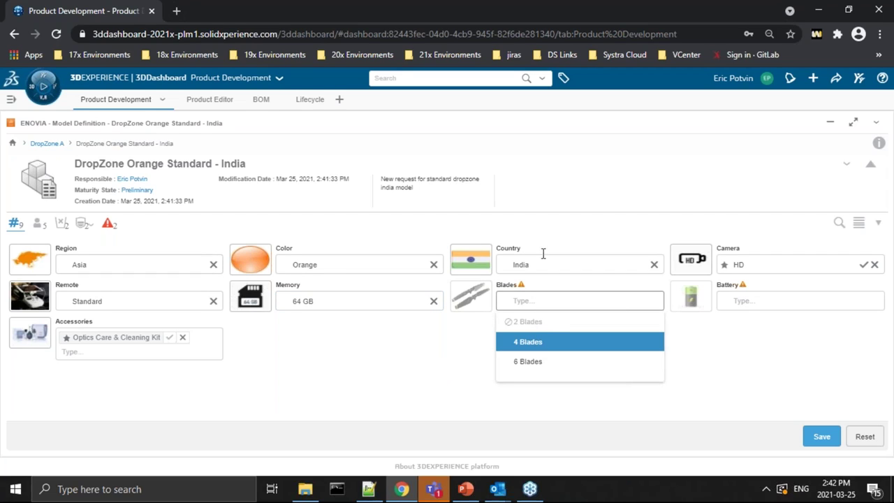
{"action": "left_click", "coordinate": [523, 341]}
{"action": "left_click", "coordinate": [745, 299]}
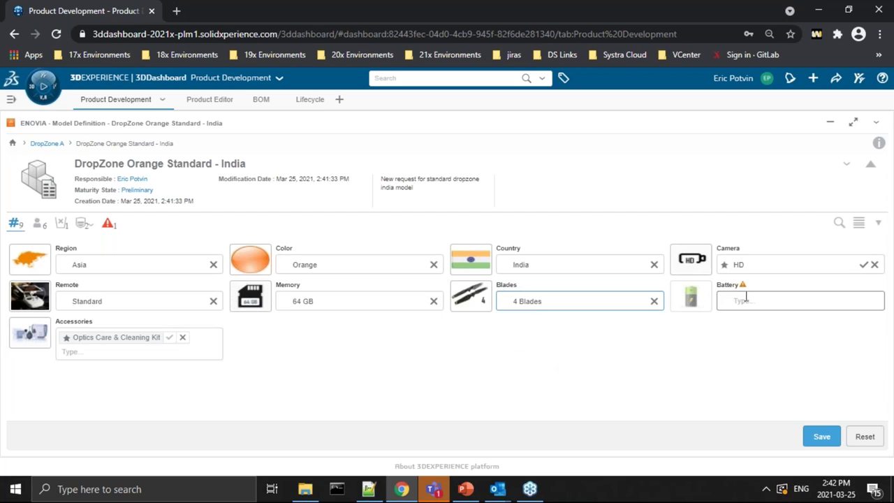
{"action": "left_click", "coordinate": [752, 360]}
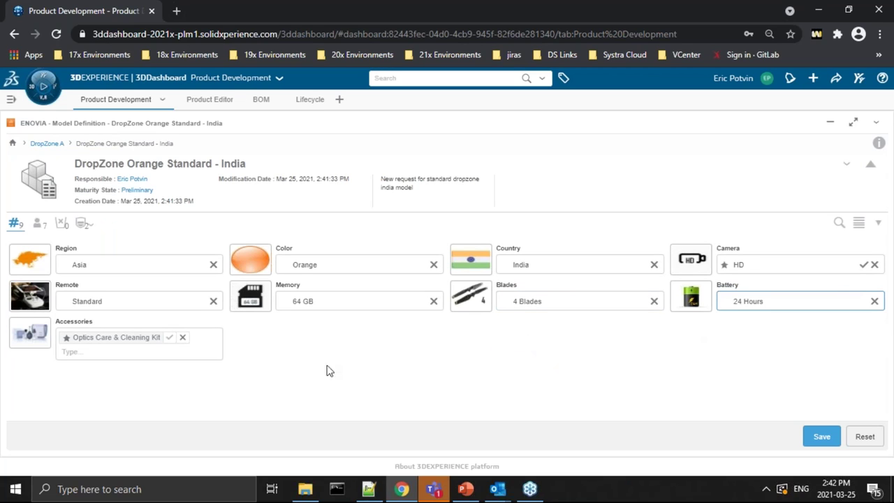
Step: Add Lens hood as an accessory and save the configuration criteria
{"action": "left_click", "coordinate": [137, 351]}
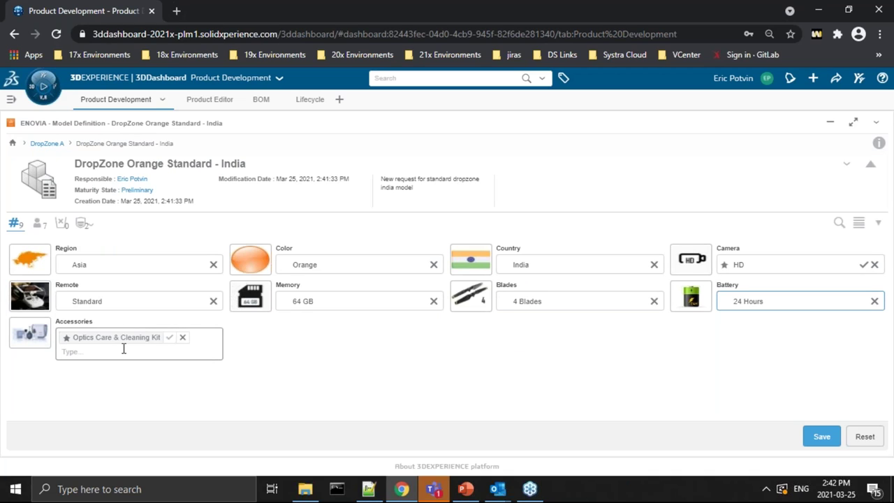
{"action": "left_click", "coordinate": [105, 311]}
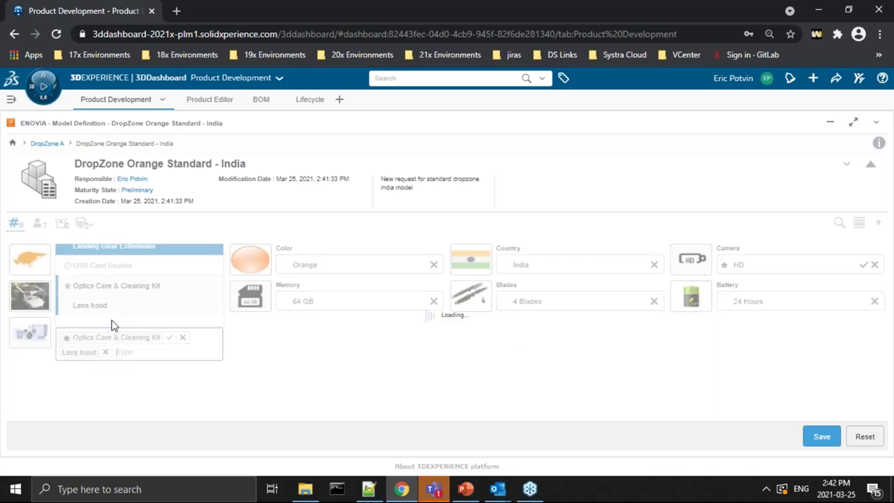
{"action": "left_click", "coordinate": [395, 408]}
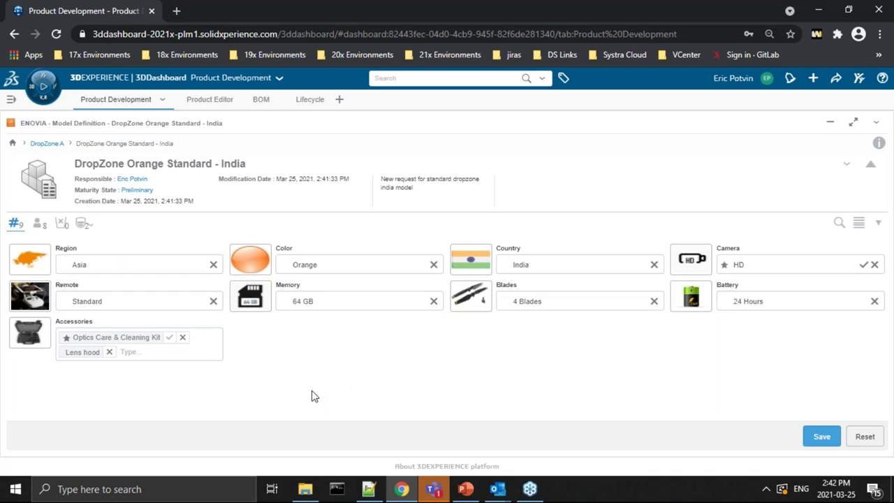
{"action": "left_click", "coordinate": [129, 351]}
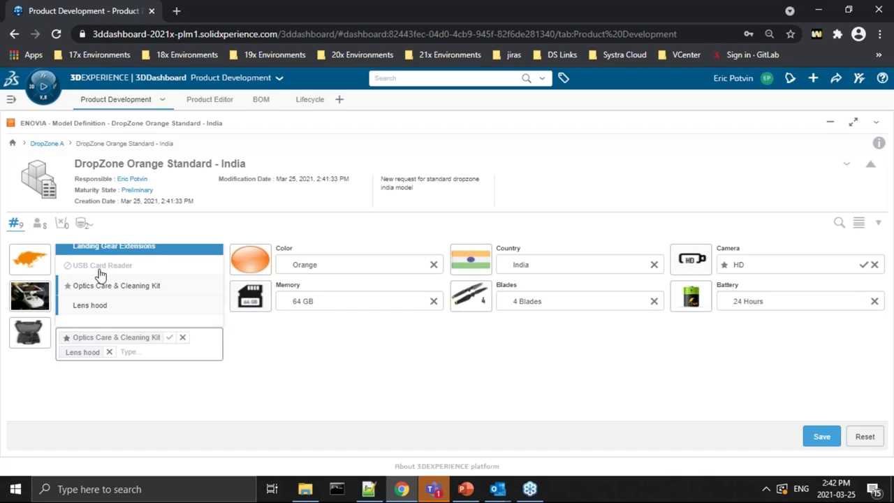
{"action": "left_click", "coordinate": [405, 388]}
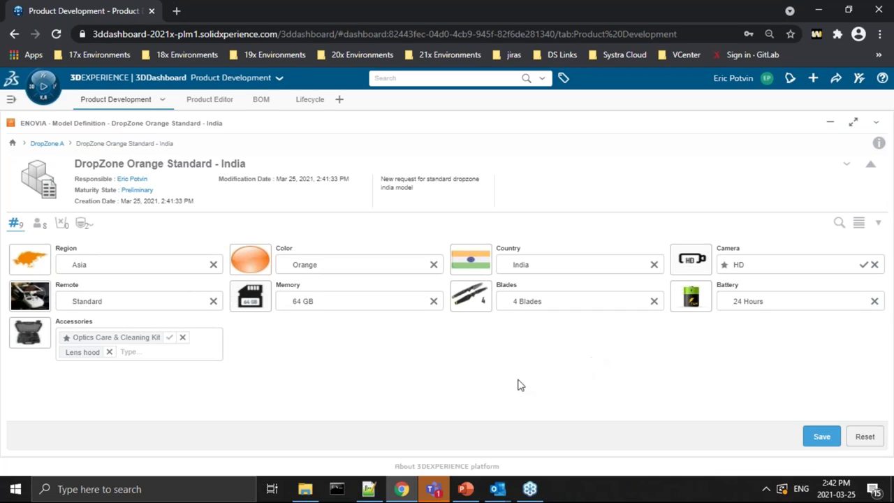
{"action": "left_click", "coordinate": [810, 436]}
Step: Search the platform for 'Dropzone' and load DropZone Drone into the Product Structure Editor
{"action": "left_click", "coordinate": [189, 100]}
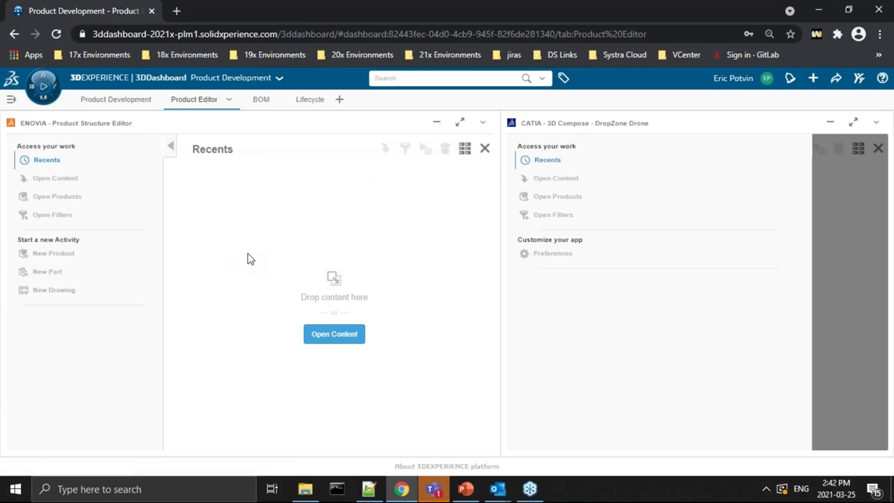
{"action": "left_click", "coordinate": [417, 78]}
{"action": "type", "text": "D"}
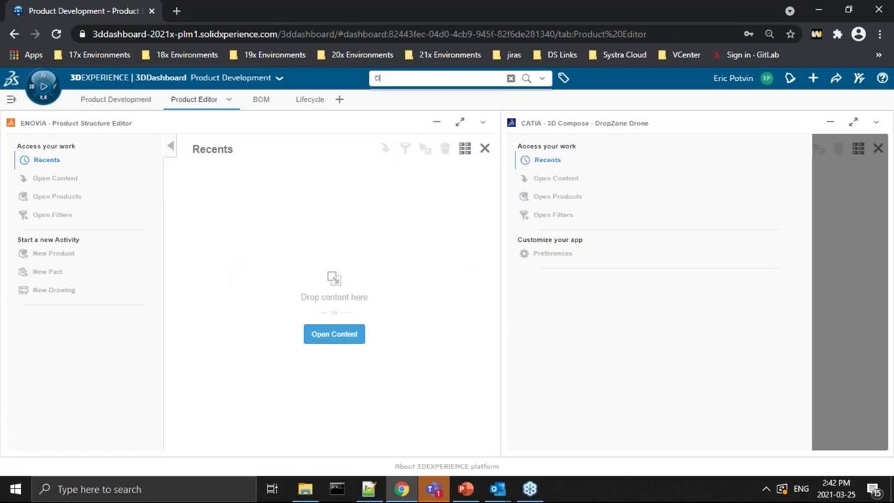
{"action": "type", "text": "ropzone"}
{"action": "key", "text": "Return"}
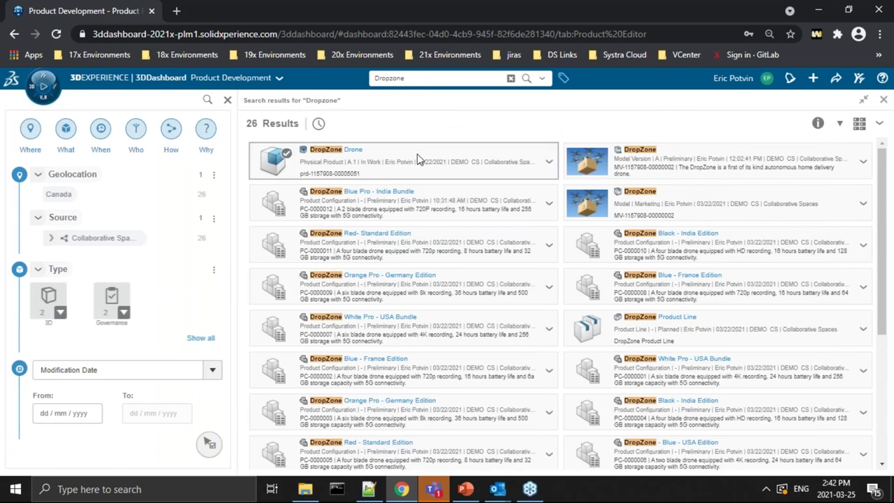
{"action": "left_click_drag", "start_coordinate": [416, 154], "coordinate": [251, 302]}
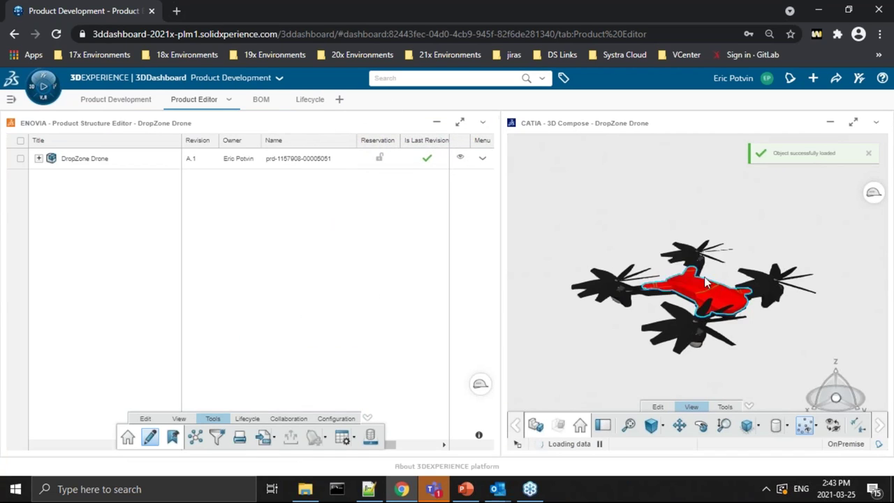
Step: Expand DropZone Drone and its Camera, Battery and Drone Body branches in the tree
{"action": "left_click", "coordinate": [96, 165]}
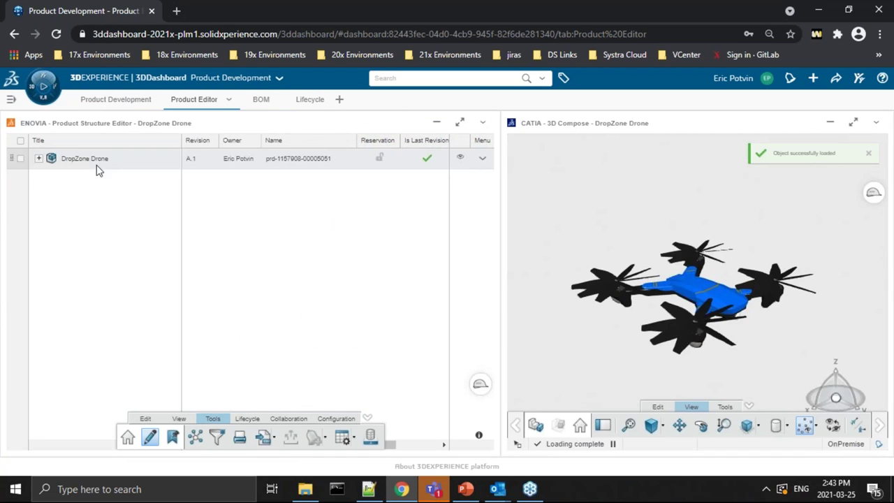
{"action": "left_click", "coordinate": [39, 160]}
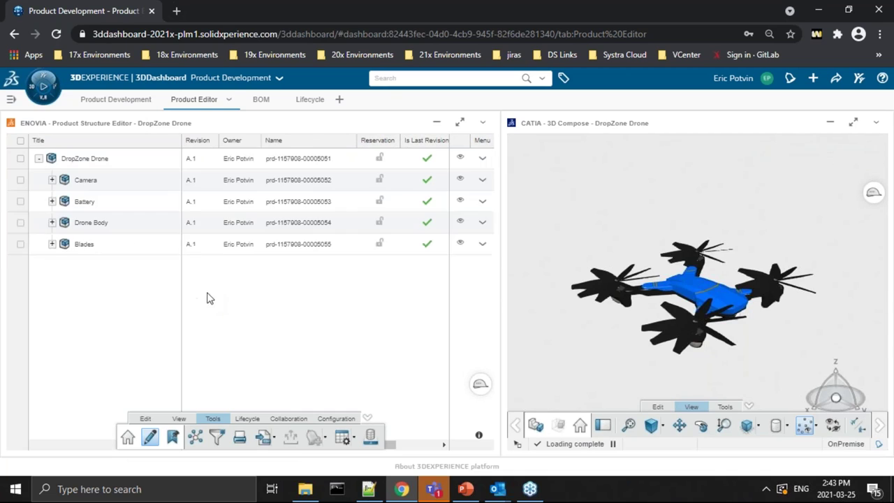
{"action": "left_click", "coordinate": [63, 165]}
{"action": "right_click", "coordinate": [64, 168]}
{"action": "left_click", "coordinate": [52, 180]}
{"action": "left_click", "coordinate": [52, 180]}
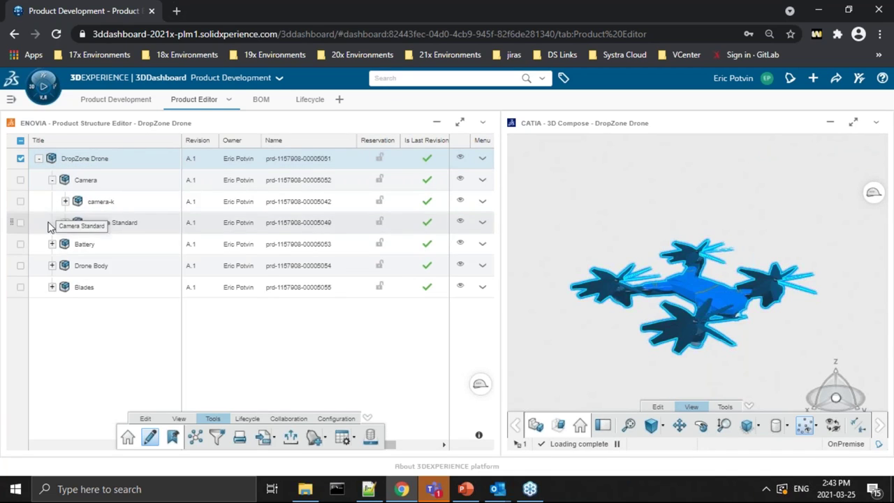
{"action": "left_click", "coordinate": [51, 245]}
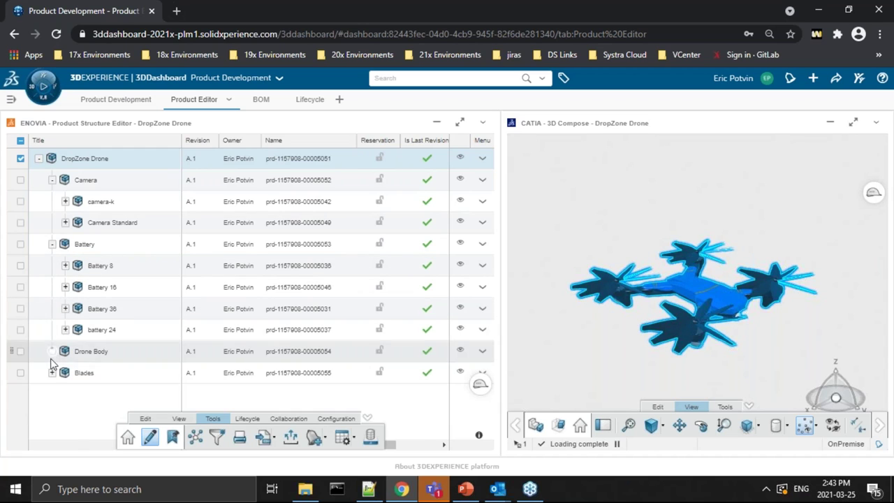
{"action": "left_click", "coordinate": [51, 350]}
{"action": "scroll", "coordinate": [56, 405], "scroll_direction": "down", "scroll_amount": 2}
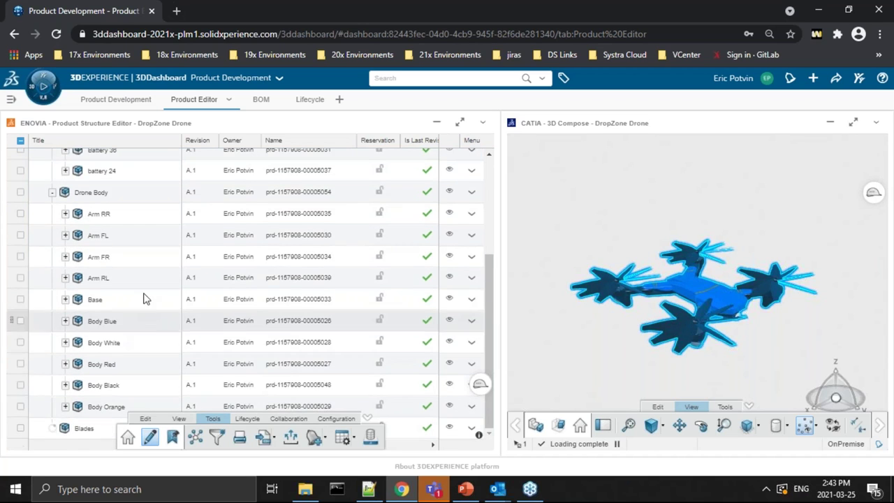
{"action": "scroll", "coordinate": [154, 311], "scroll_direction": "up", "scroll_amount": 2}
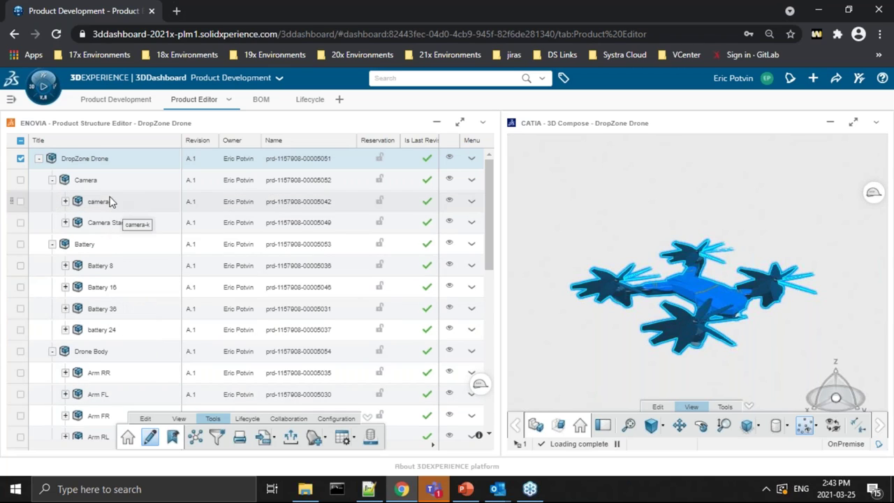
Step: Pick the top propeller in the 3D model, then scroll through the variant tree
{"action": "left_click", "coordinate": [709, 243]}
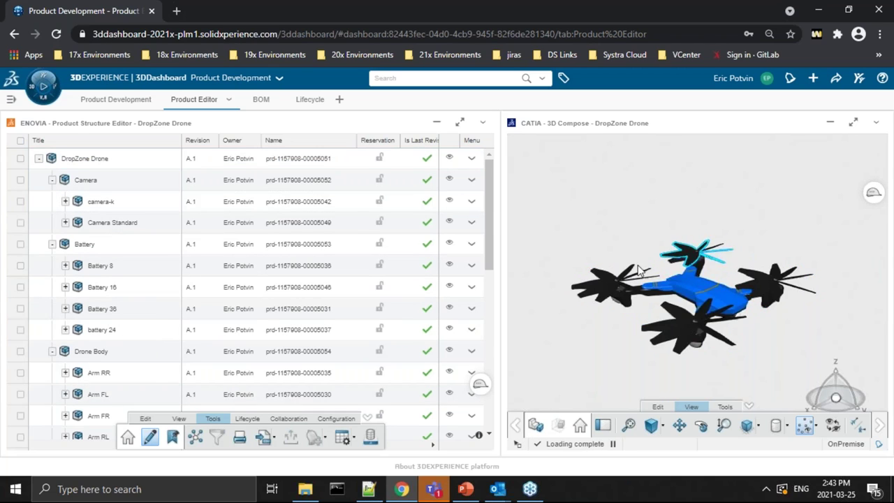
{"action": "left_click", "coordinate": [600, 255]}
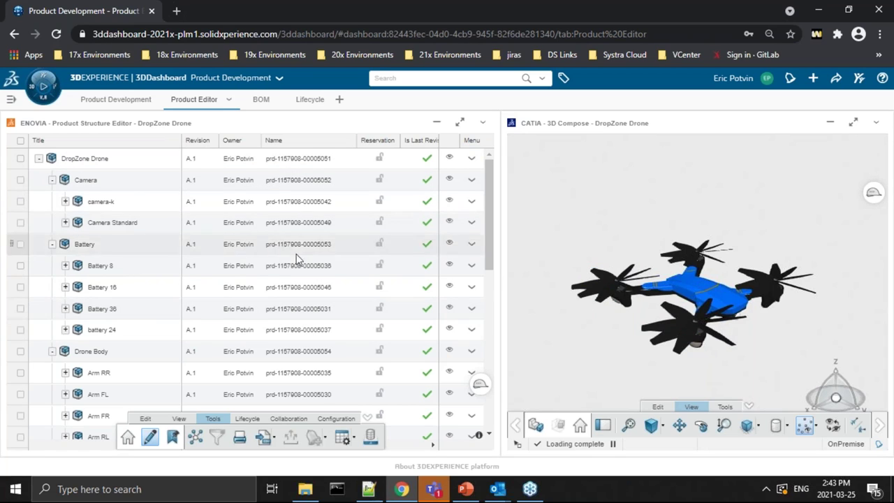
{"action": "scroll", "coordinate": [140, 307], "scroll_direction": "down", "scroll_amount": 5}
{"action": "scroll", "coordinate": [155, 254], "scroll_direction": "down", "scroll_amount": 2}
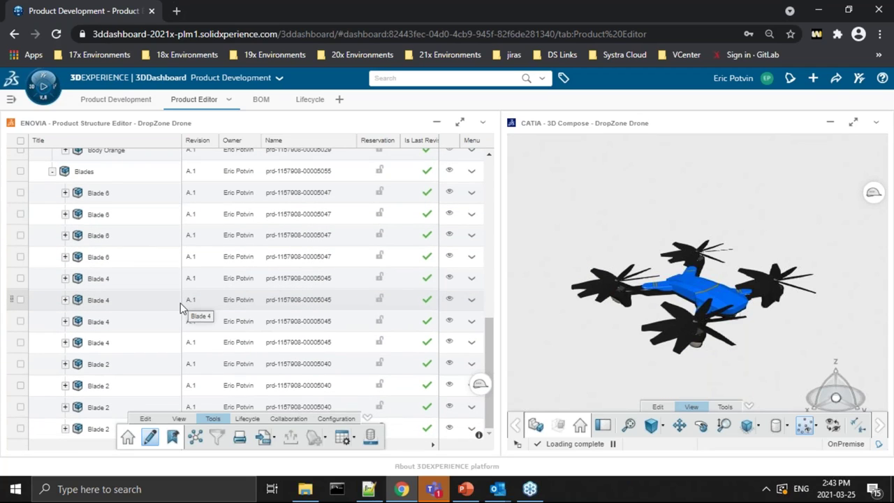
{"action": "scroll", "coordinate": [180, 307], "scroll_direction": "up", "scroll_amount": 7}
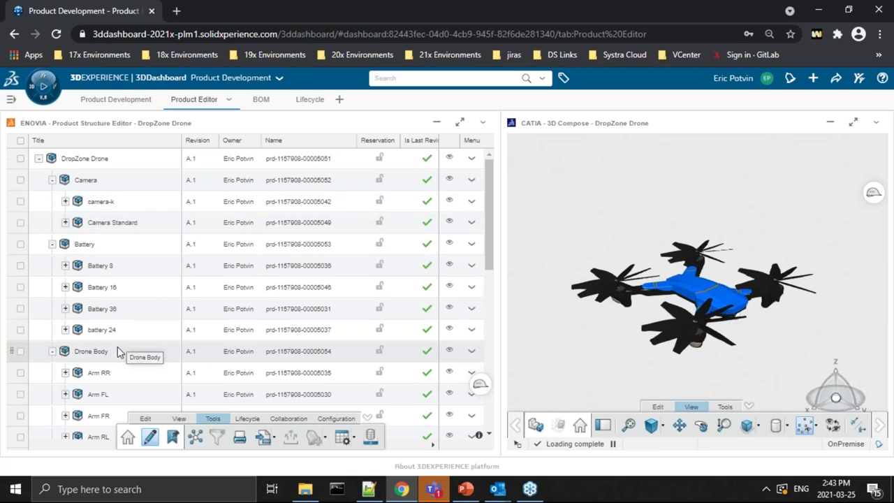
{"action": "scroll", "coordinate": [134, 335], "scroll_direction": "down", "scroll_amount": 5}
{"action": "scroll", "coordinate": [136, 272], "scroll_direction": "down", "scroll_amount": 3}
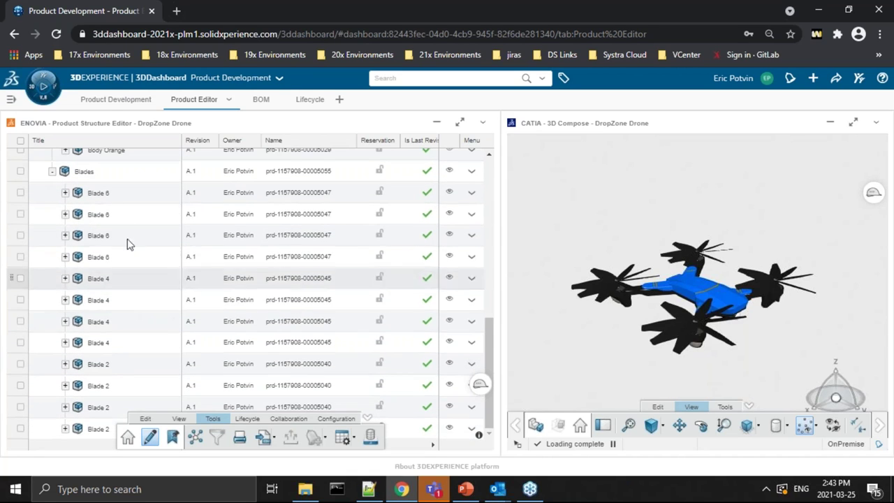
{"action": "scroll", "coordinate": [171, 315], "scroll_direction": "up", "scroll_amount": 10}
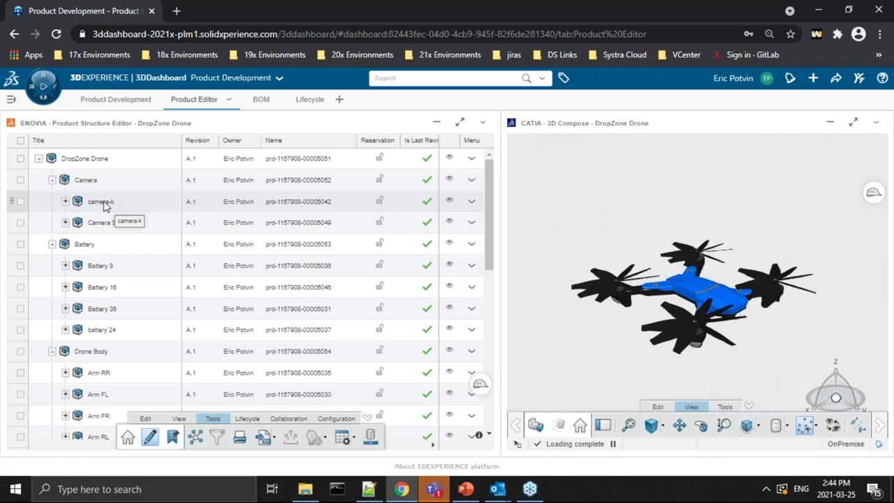
{"action": "right_click", "coordinate": [106, 202]}
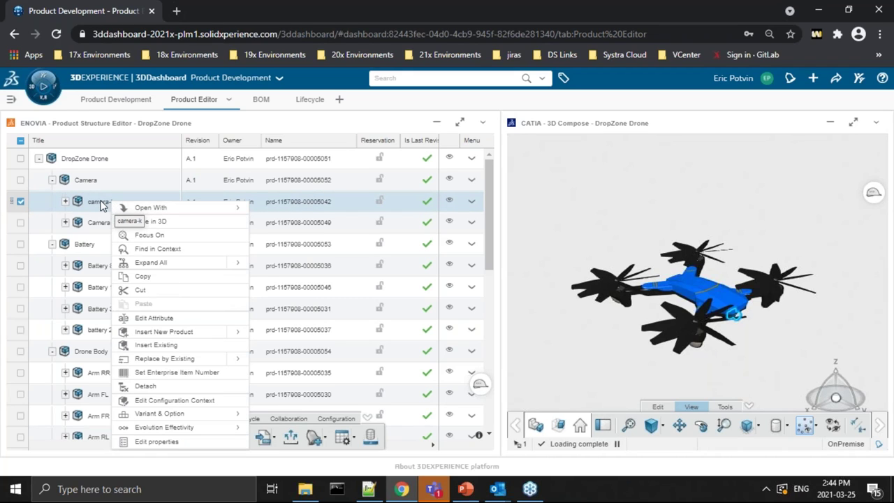
{"action": "left_click", "coordinate": [101, 202]}
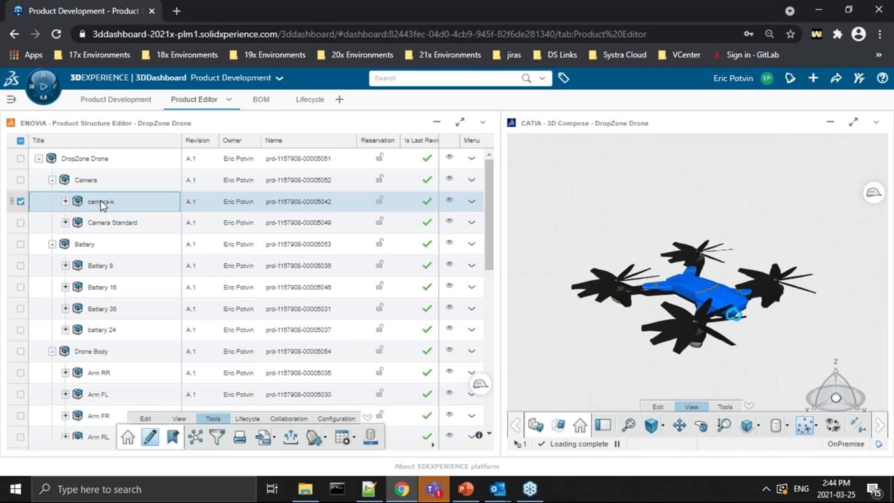
{"action": "left_click", "coordinate": [335, 419]}
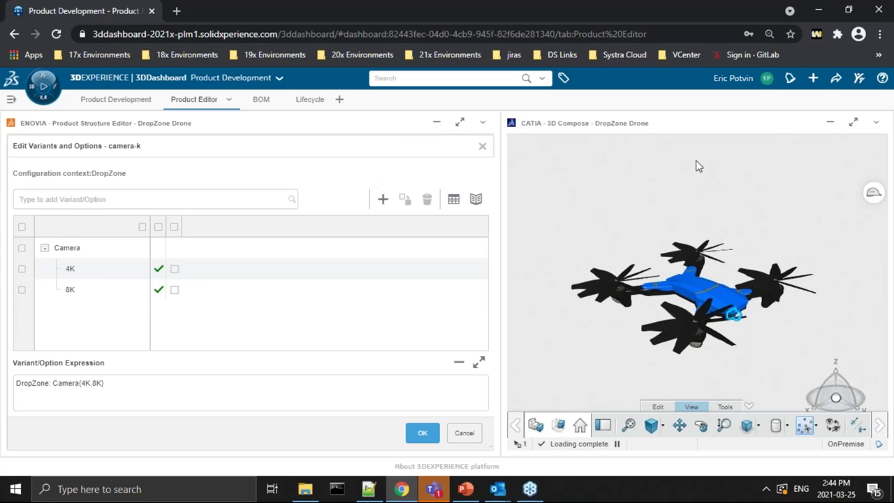
{"action": "left_click", "coordinate": [482, 146]}
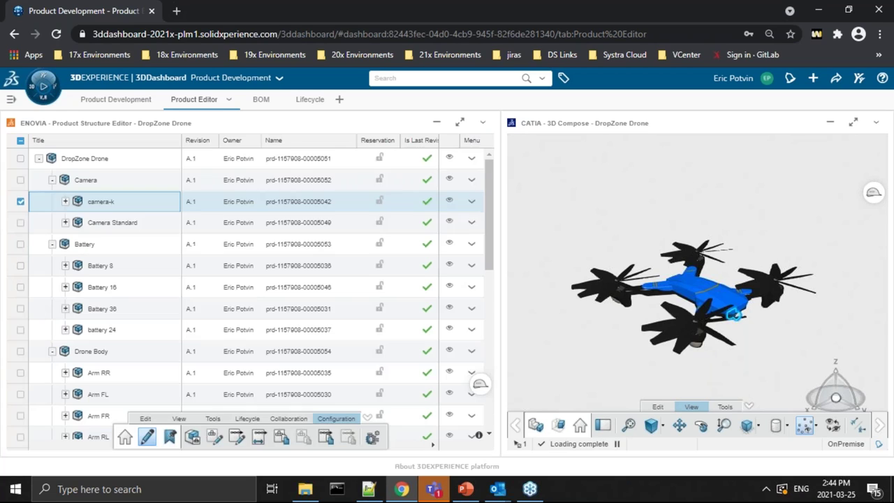
{"action": "left_click", "coordinate": [103, 268]}
{"action": "left_click", "coordinate": [103, 287]}
{"action": "left_click", "coordinate": [103, 308]}
{"action": "left_click", "coordinate": [104, 331]}
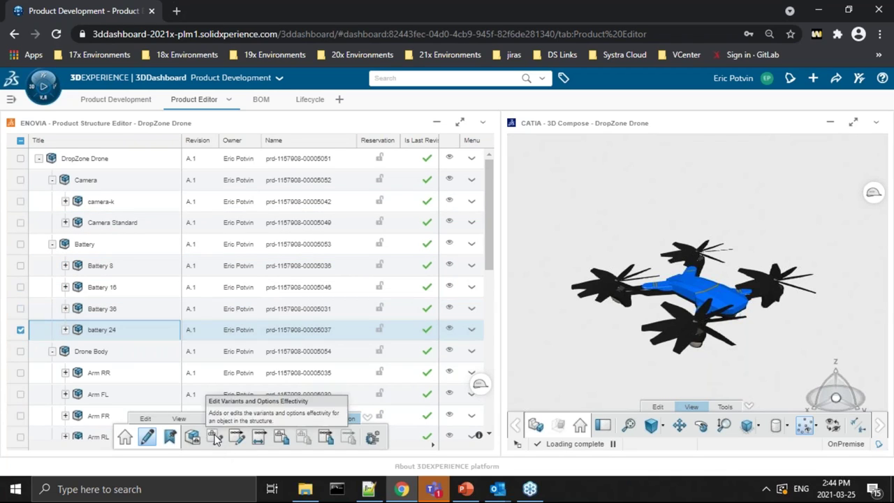
{"action": "left_click", "coordinate": [106, 265]}
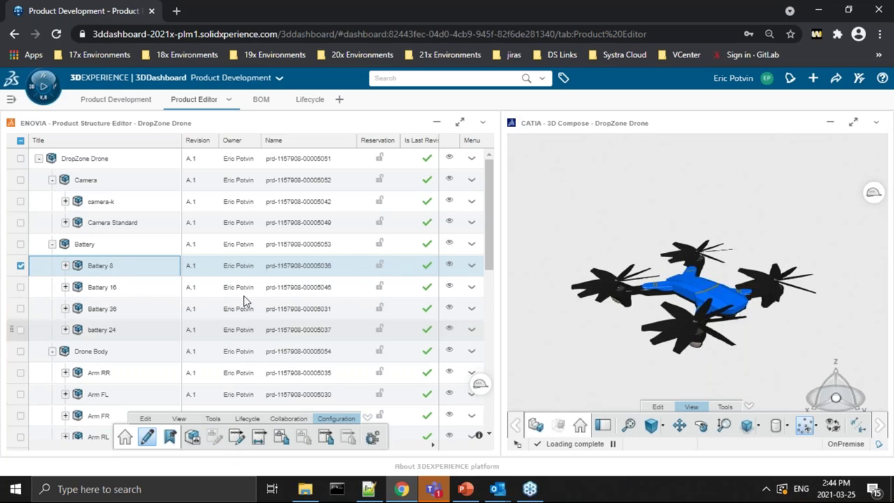
{"action": "double_click", "coordinate": [236, 276]}
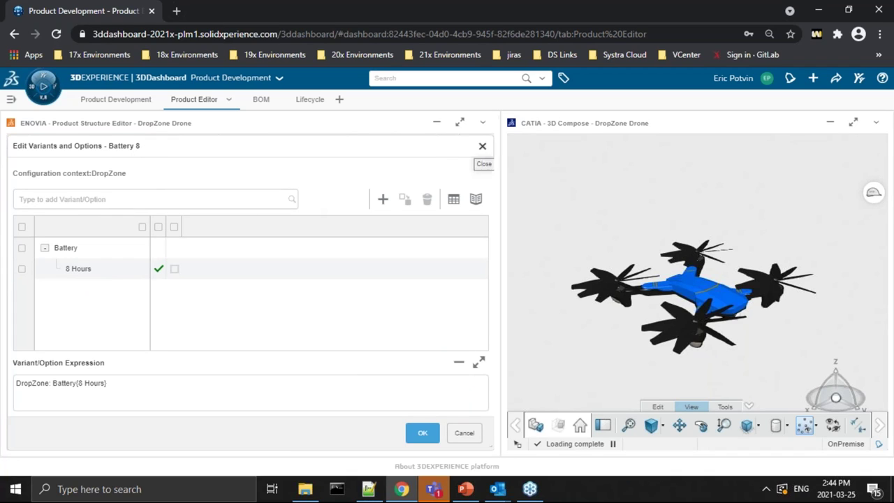
{"action": "left_click", "coordinate": [481, 149]}
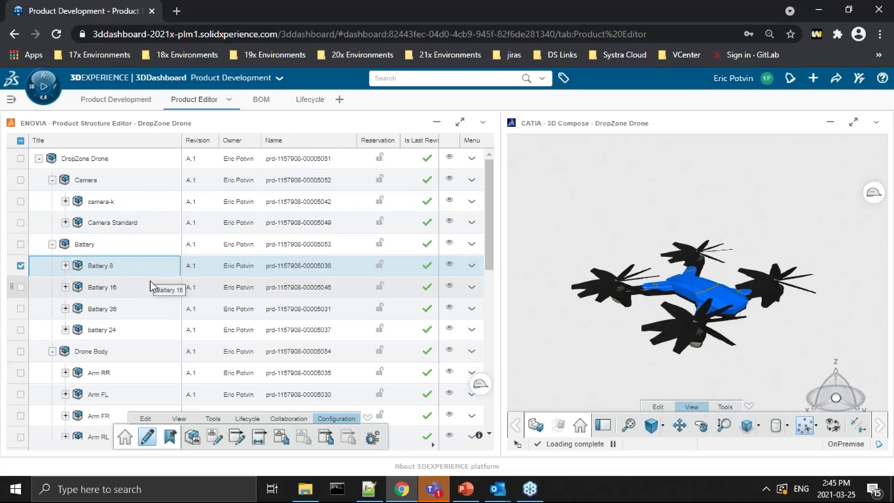
{"action": "left_click", "coordinate": [97, 160]}
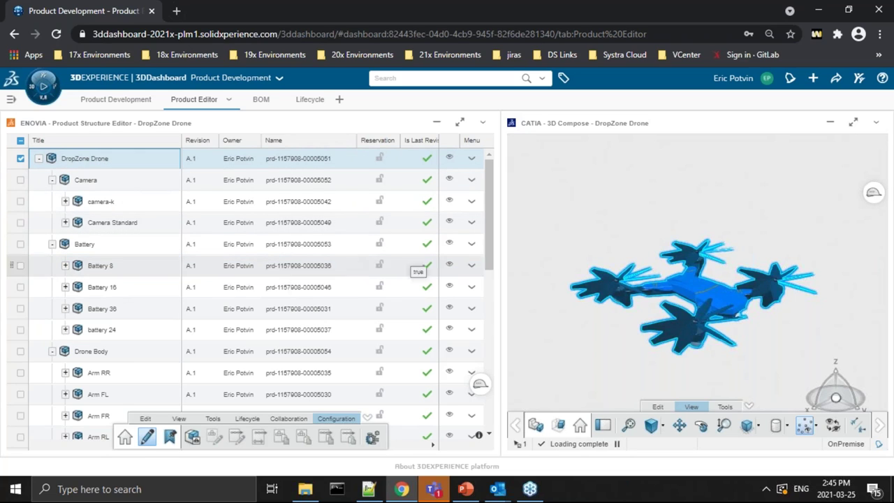
Step: Create Filter-1 using the variants of the DropZone Orange Standard - India configuration
{"action": "left_click", "coordinate": [212, 419]}
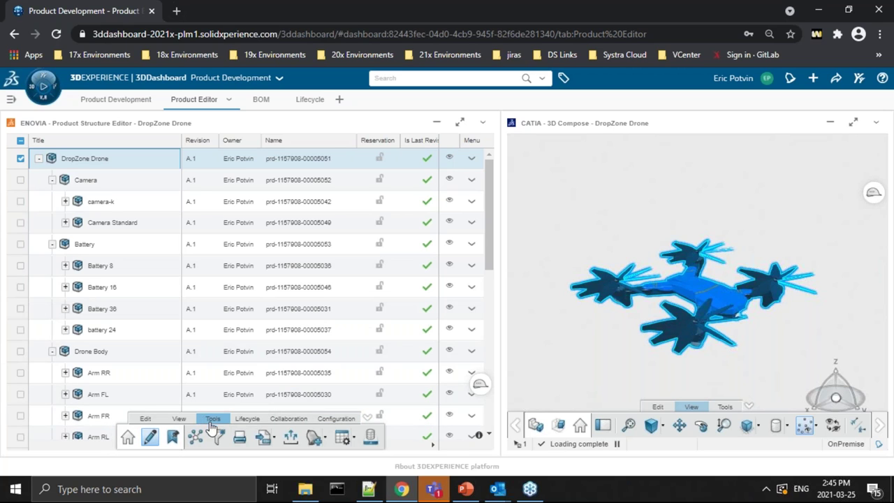
{"action": "left_click", "coordinate": [217, 437]}
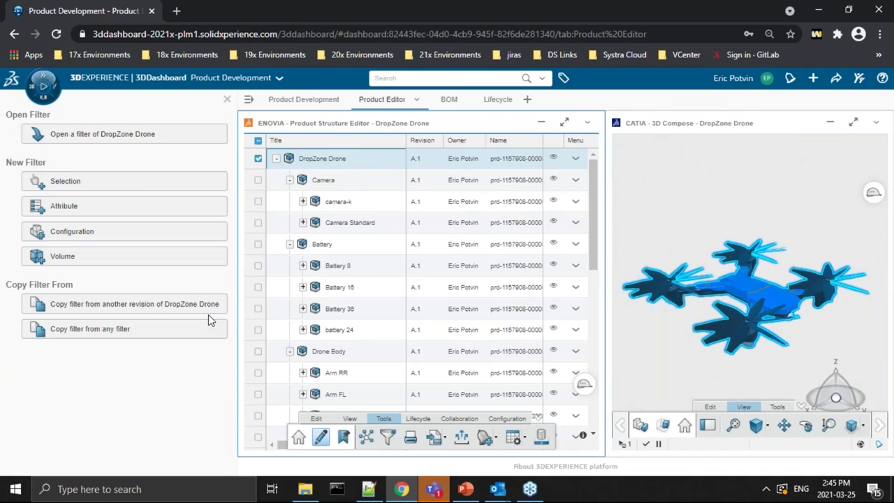
{"action": "left_click", "coordinate": [62, 232]}
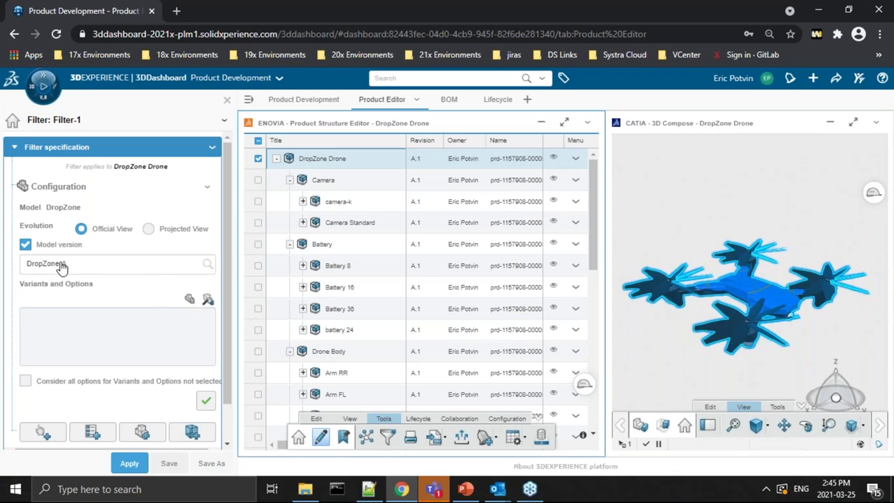
{"action": "left_click", "coordinate": [189, 299]}
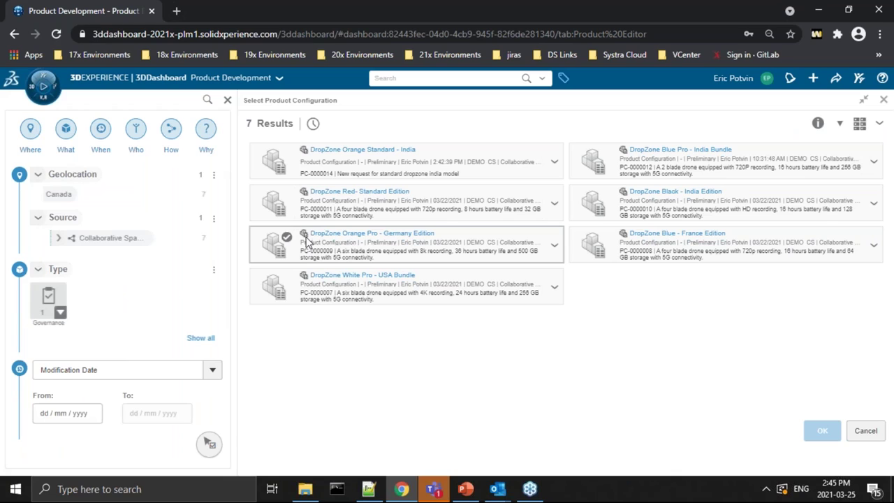
{"action": "left_click", "coordinate": [359, 164]}
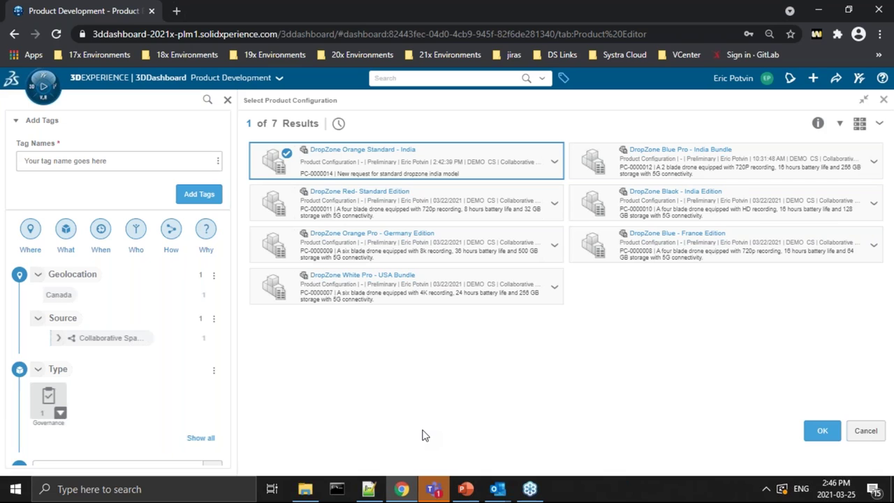
{"action": "left_click", "coordinate": [820, 439]}
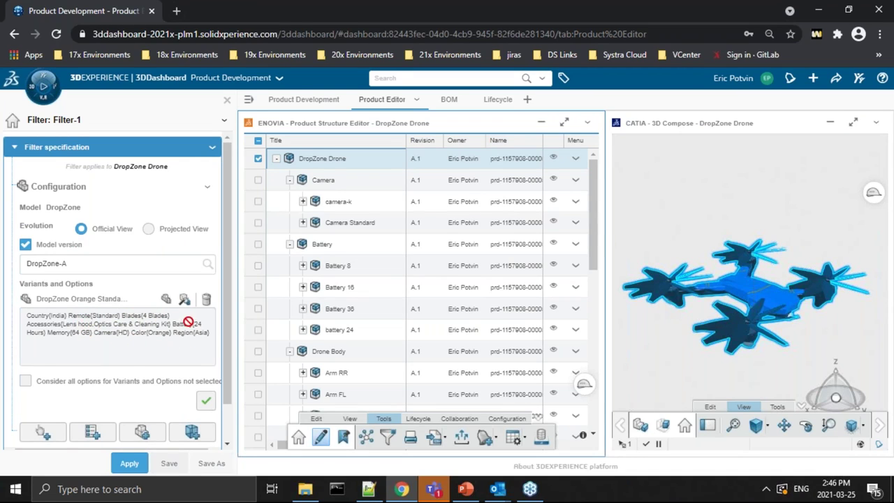
Step: Validate and apply Filter-1, then expand the tree to show Camera Standard, battery 24, Body Orange, Blade 4
{"action": "left_click", "coordinate": [206, 404]}
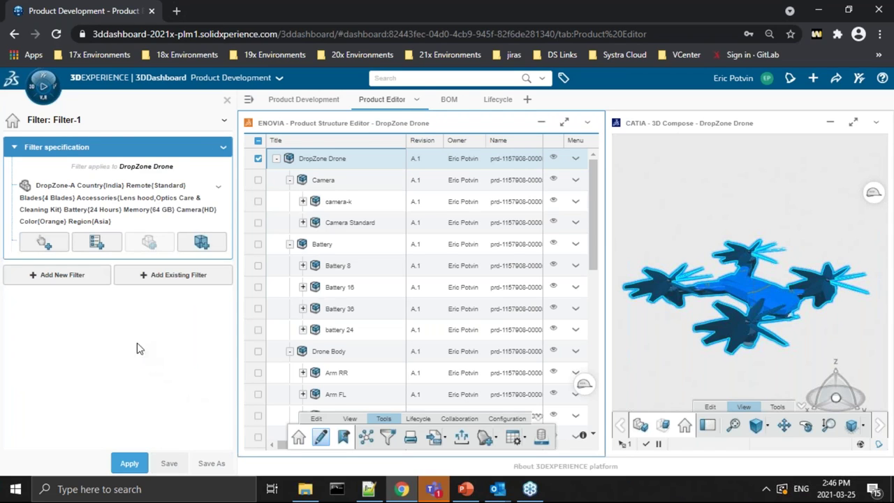
{"action": "left_click", "coordinate": [127, 463]}
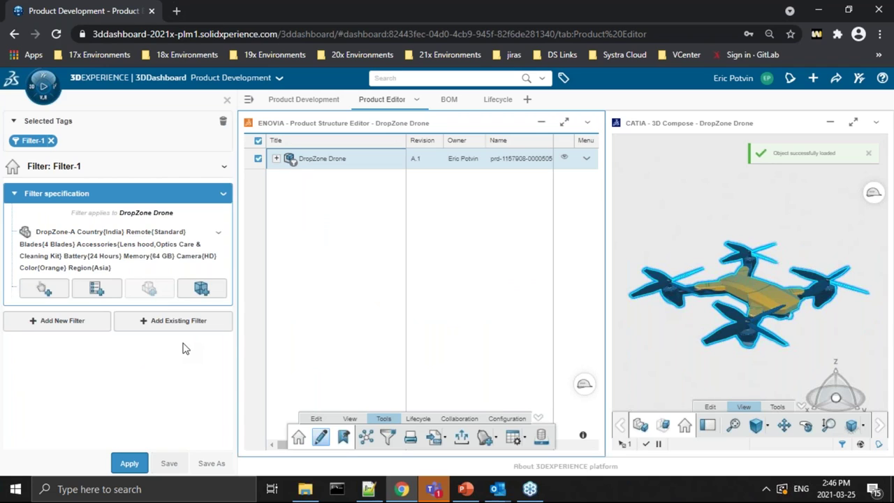
{"action": "left_click", "coordinate": [275, 158]}
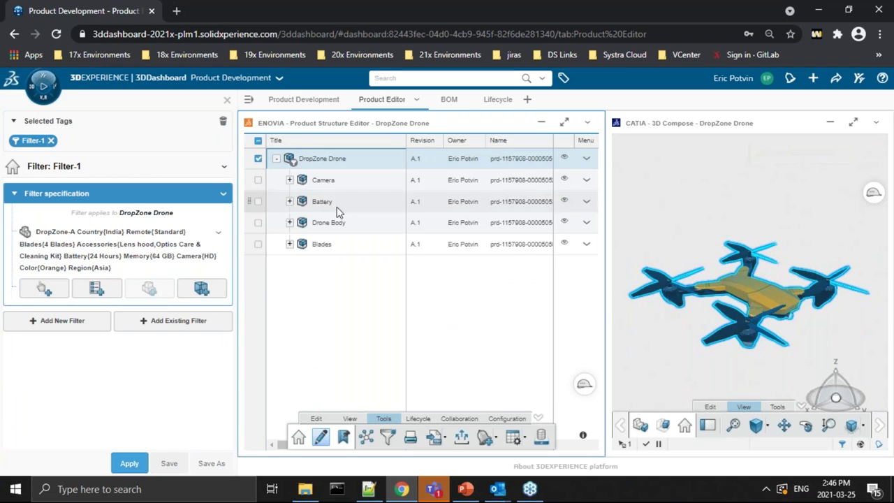
{"action": "left_click", "coordinate": [289, 179]}
{"action": "left_click", "coordinate": [289, 222]}
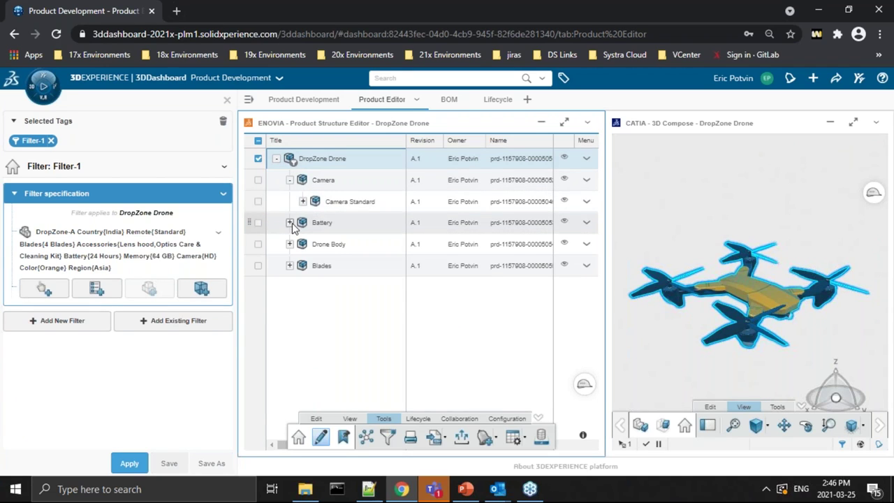
{"action": "left_click", "coordinate": [289, 266]}
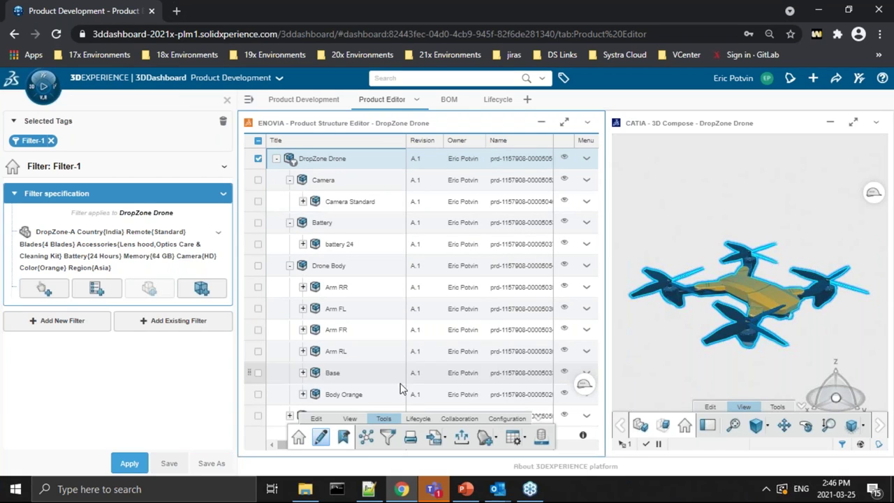
{"action": "left_click", "coordinate": [302, 393]}
{"action": "scroll", "coordinate": [444, 346], "scroll_direction": "down", "scroll_amount": 1}
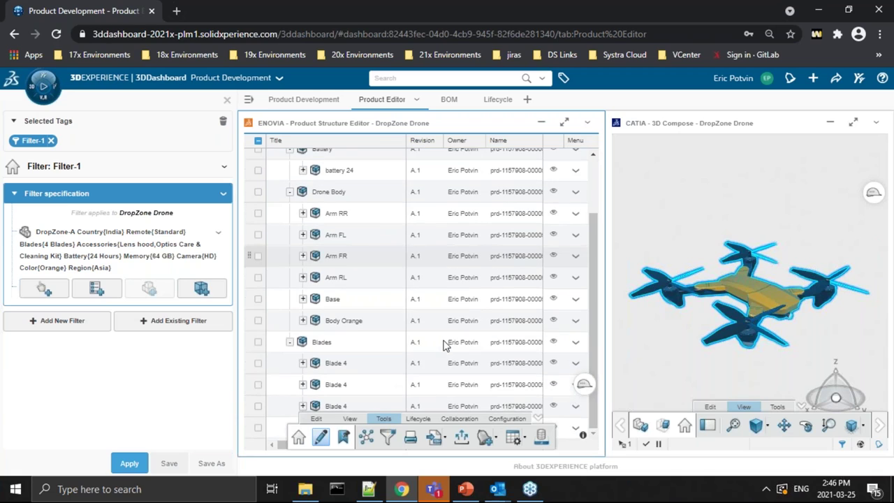
{"action": "scroll", "coordinate": [444, 346], "scroll_direction": "up", "scroll_amount": 1}
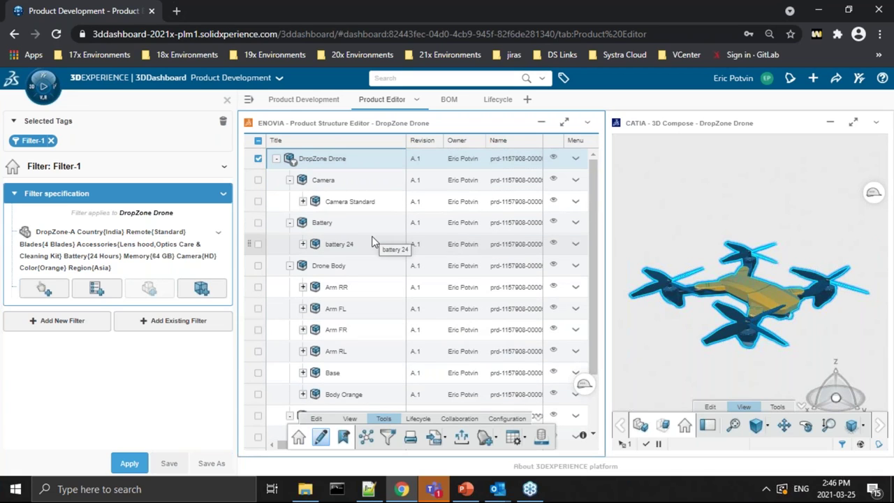
{"action": "scroll", "coordinate": [373, 240], "scroll_direction": "down", "scroll_amount": 1}
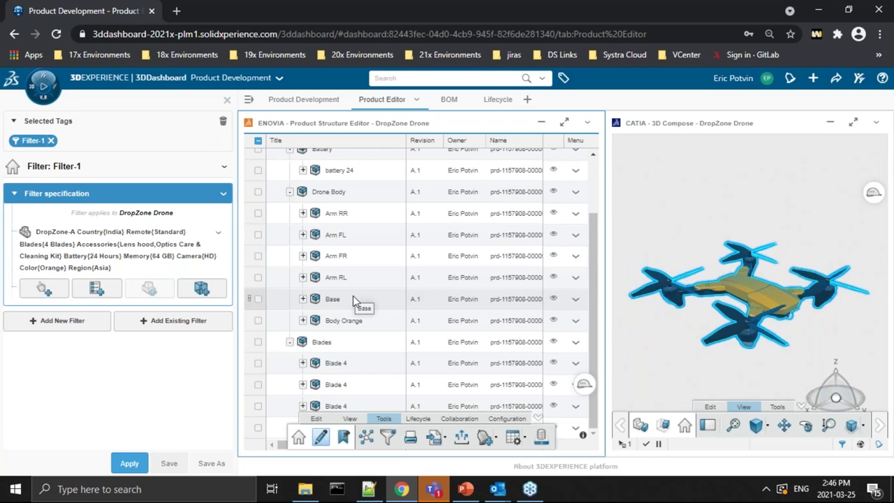
{"action": "scroll", "coordinate": [363, 276], "scroll_direction": "up", "scroll_amount": 1}
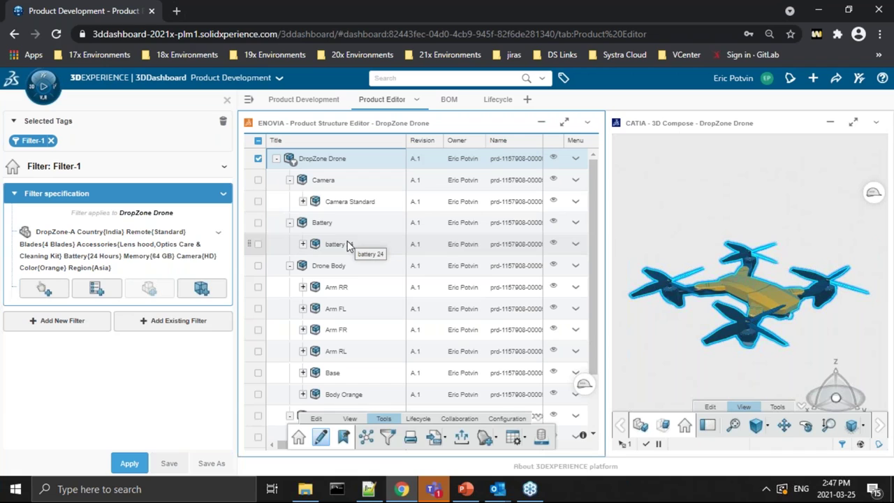
{"action": "left_click", "coordinate": [502, 419]}
{"action": "left_click", "coordinate": [353, 200]}
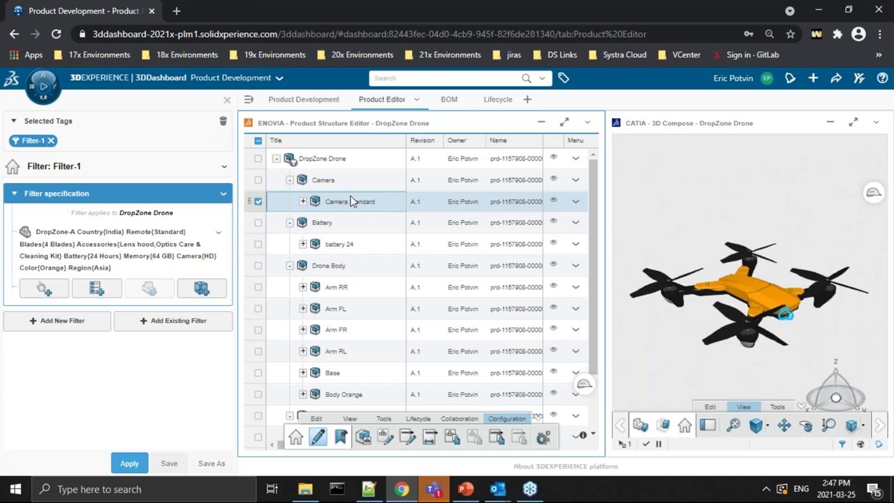
{"action": "left_click", "coordinate": [409, 438]}
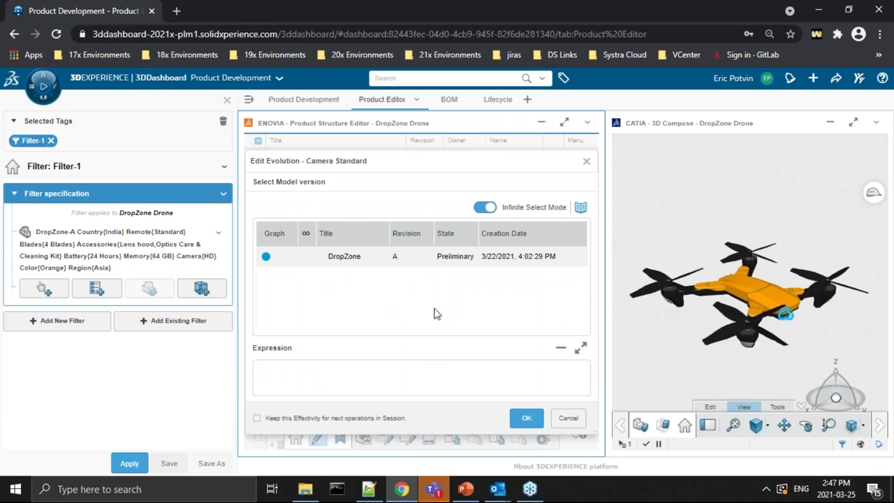
{"action": "left_click", "coordinate": [586, 162]}
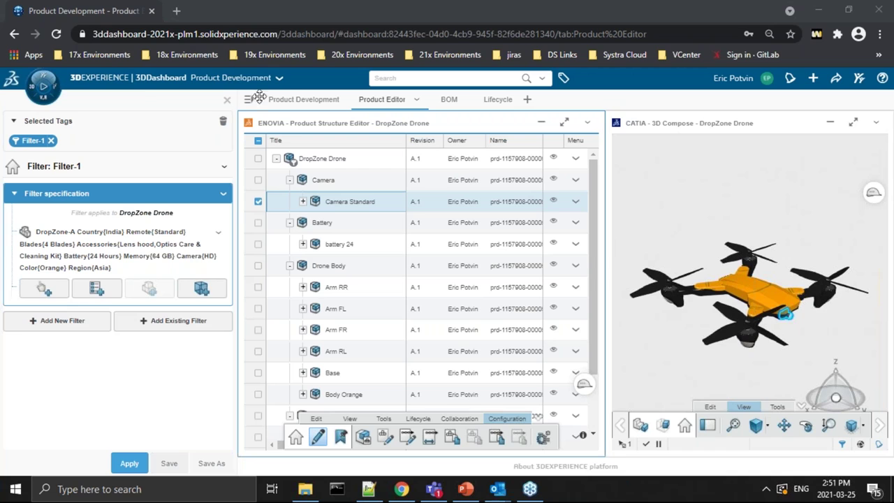
Step: Replace the Chrome address bar text with the company's contact e-mail address
{"action": "left_click", "coordinate": [199, 31]}
{"action": "key", "text": "Down"}
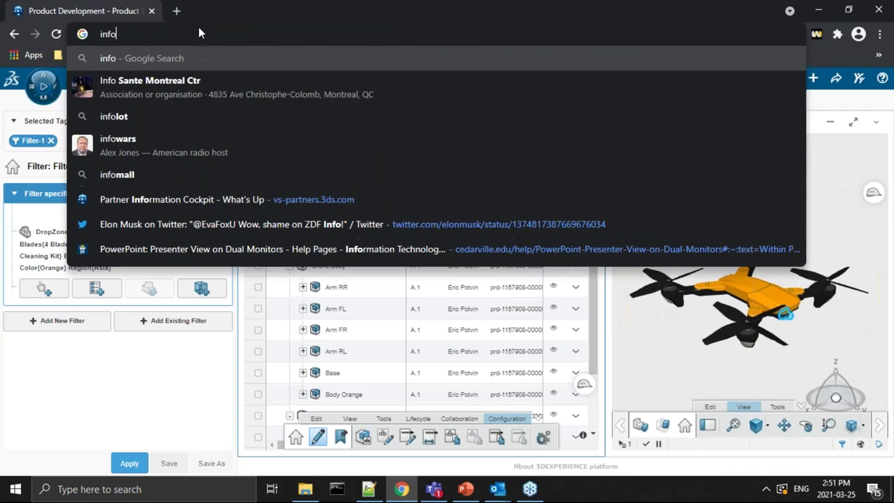
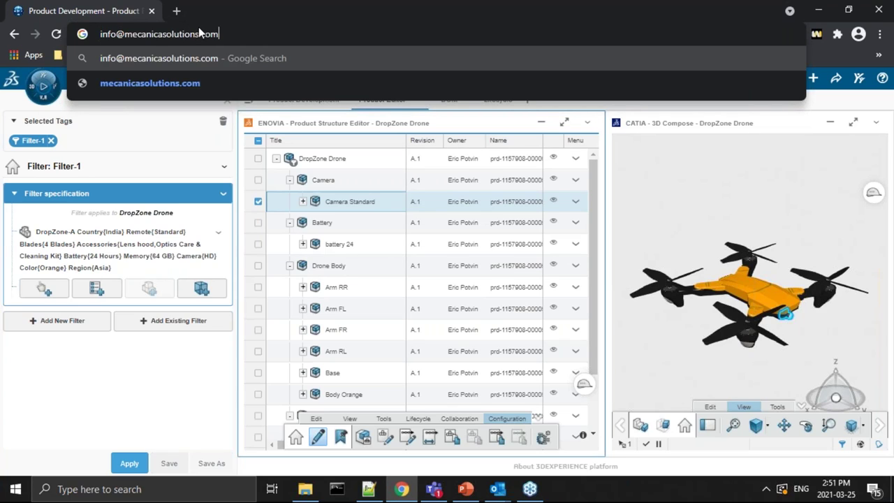